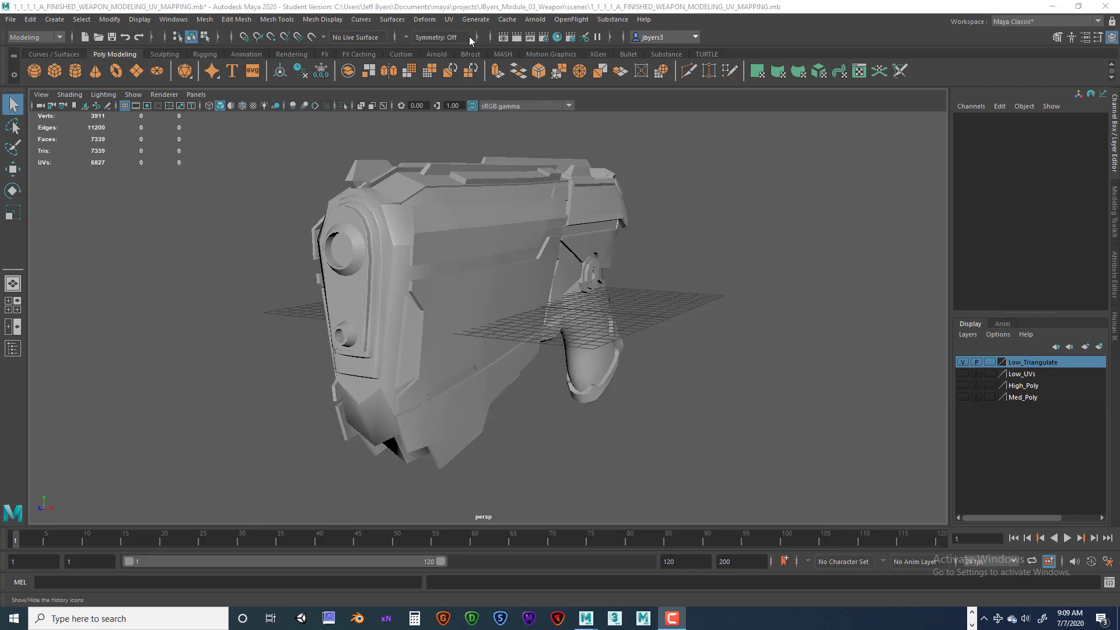
# Open the UV Editor without the UV Toolkit and display the weapon mesh's UVs in it, keeping the model in view
pyautogui.click(451, 20)
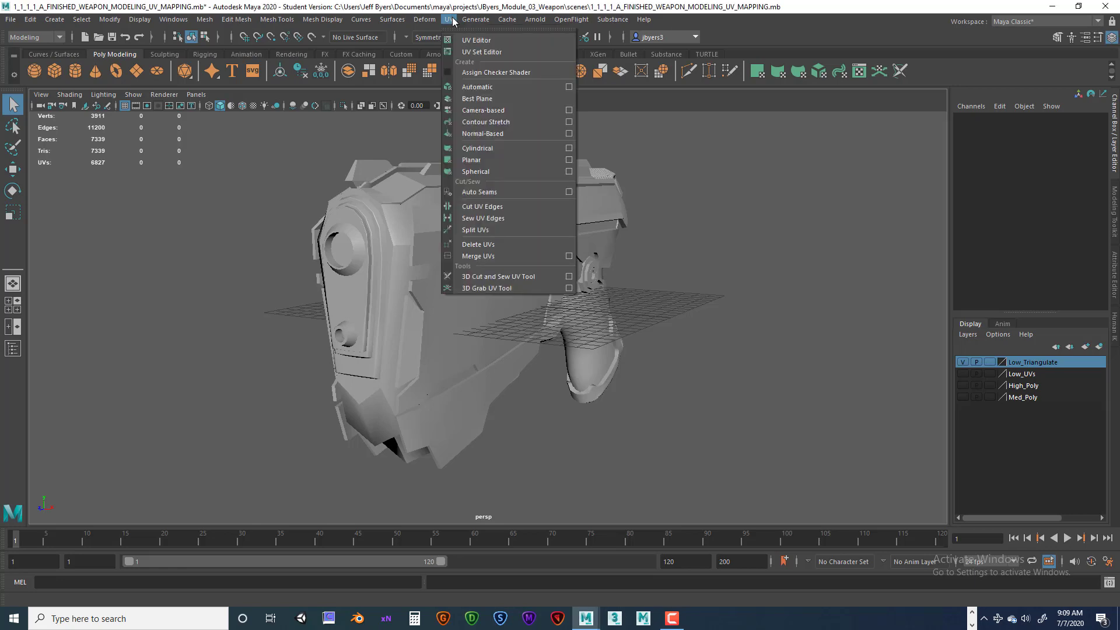
pyautogui.click(477, 41)
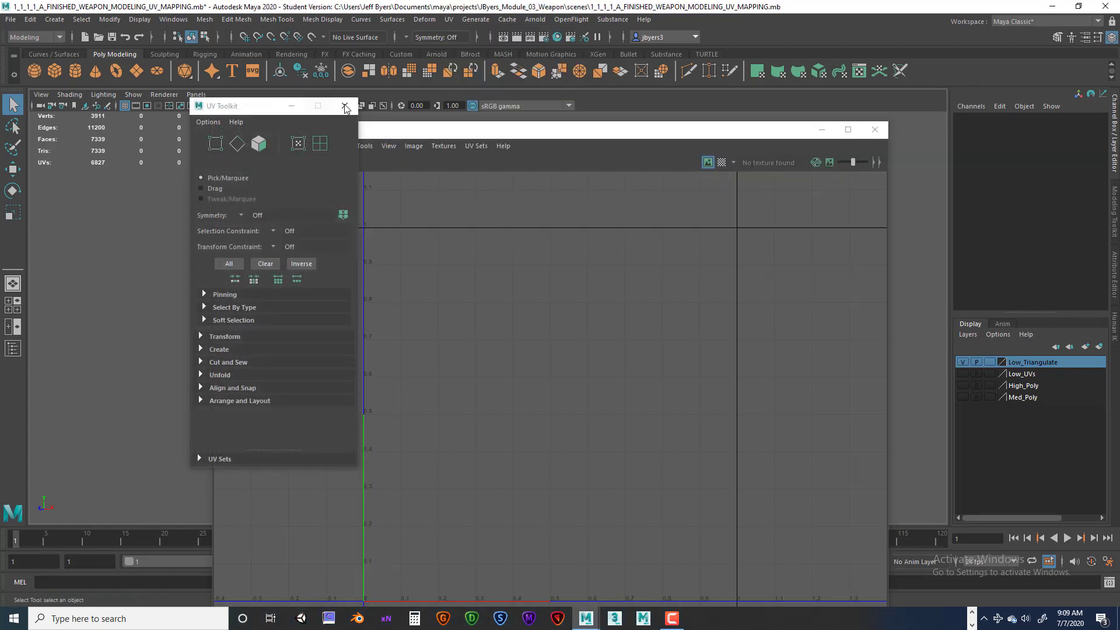
pyautogui.click(345, 105)
pyautogui.moveTo(485, 130); pyautogui.dragTo(900, 88)
pyautogui.click(536, 218)
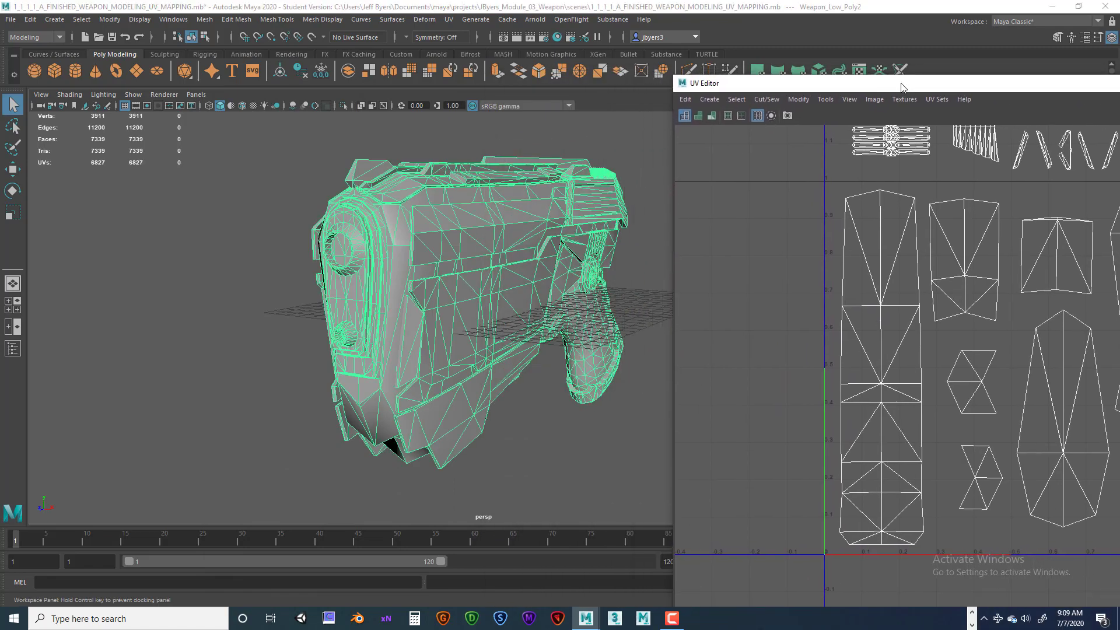
pyautogui.keyDown('alt'); pyautogui.moveTo(462, 207); pyautogui.dragTo(268, 230); pyautogui.keyUp('alt')
pyautogui.moveTo(798, 88); pyautogui.dragTo(437, 53)
pyautogui.scroll(-5, 662, 264)
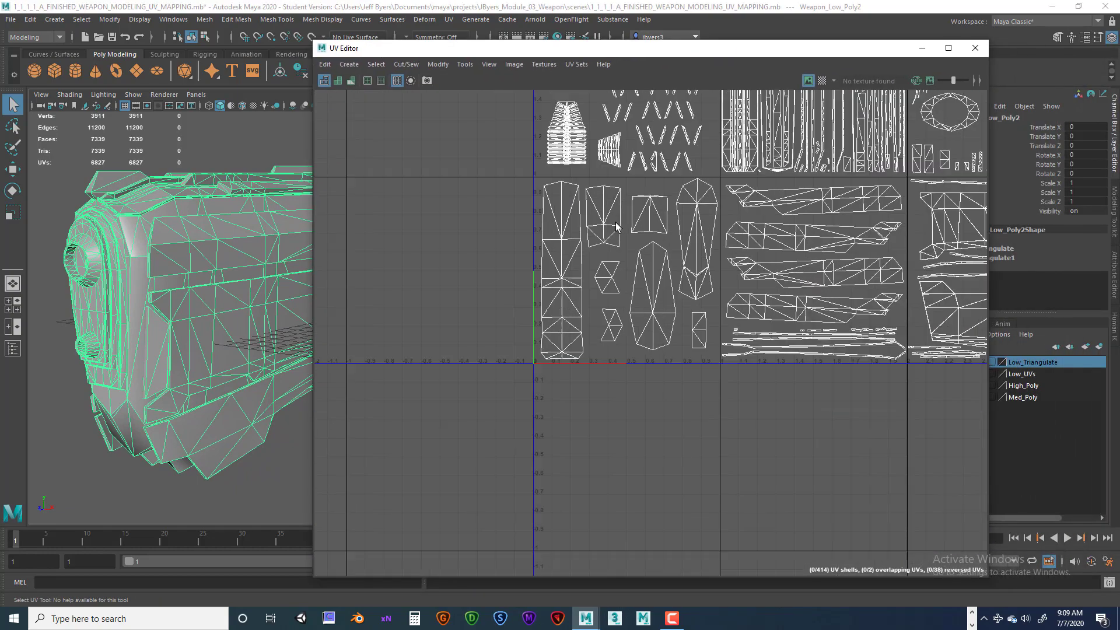
# Examine the weapon's UV layout across both rows of tiles, then inspect the shells in the first tiles up close
pyautogui.keyDown('alt'); pyautogui.moveTo(663, 264); pyautogui.dragTo(629, 304, button='middle'); pyautogui.keyUp('alt')
pyautogui.scroll(-2, 628, 305)
pyautogui.keyDown('alt'); pyautogui.moveTo(555, 268); pyautogui.dragTo(380, 253, button='middle'); pyautogui.keyUp('alt')
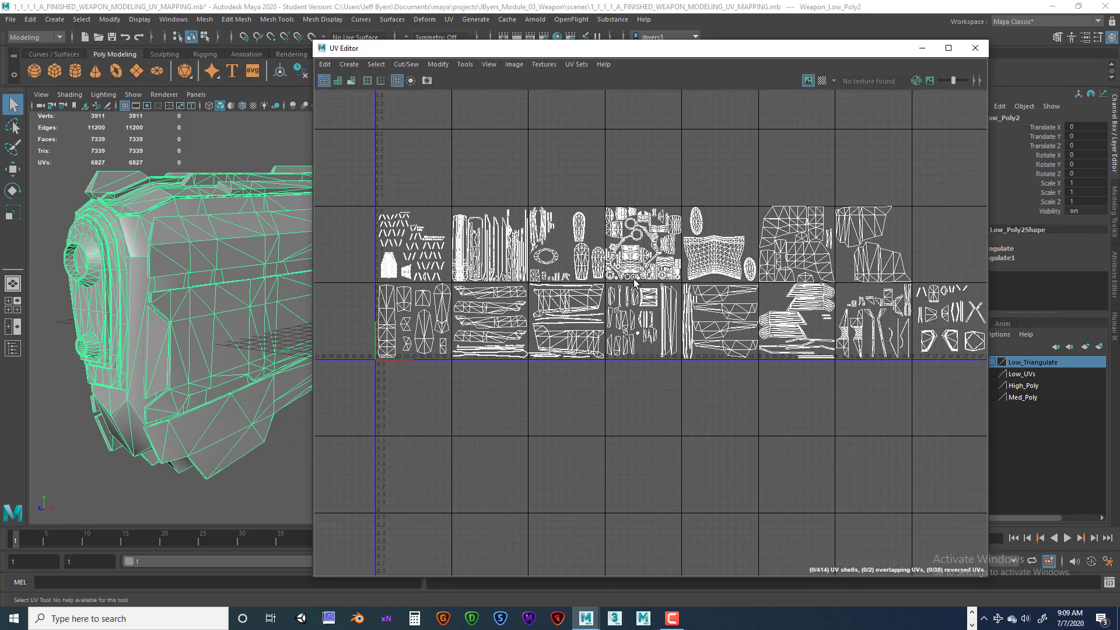
pyautogui.scroll(-1, 634, 278)
pyautogui.keyDown('alt'); pyautogui.moveTo(708, 274); pyautogui.dragTo(623, 304, button='middle'); pyautogui.keyUp('alt')
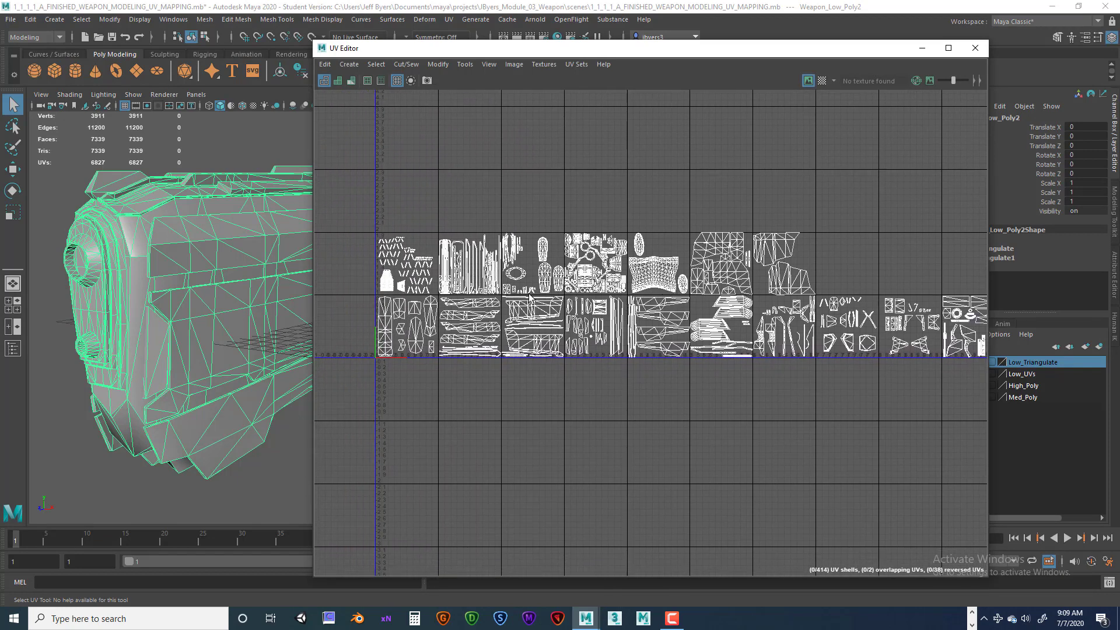
pyautogui.keyDown('alt'); pyautogui.moveTo(529, 297); pyautogui.dragTo(598, 314, button='middle'); pyautogui.keyUp('alt')
pyautogui.scroll(5, 599, 316)
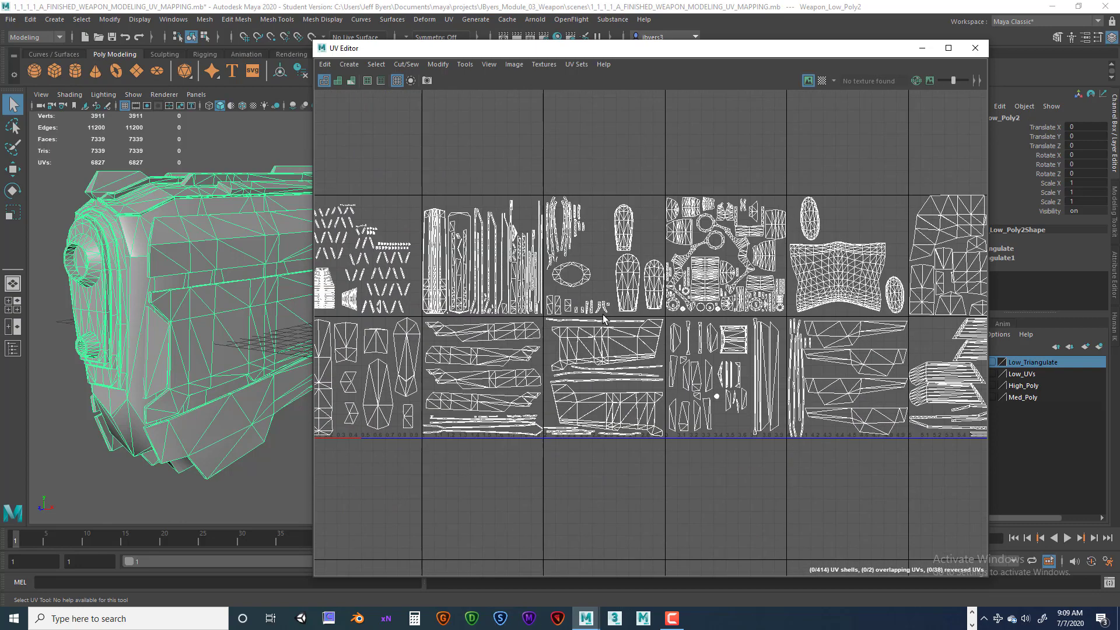
pyautogui.keyDown('alt'); pyautogui.moveTo(513, 342); pyautogui.dragTo(657, 278, button='middle'); pyautogui.keyUp('alt')
pyautogui.scroll(8, 656, 278)
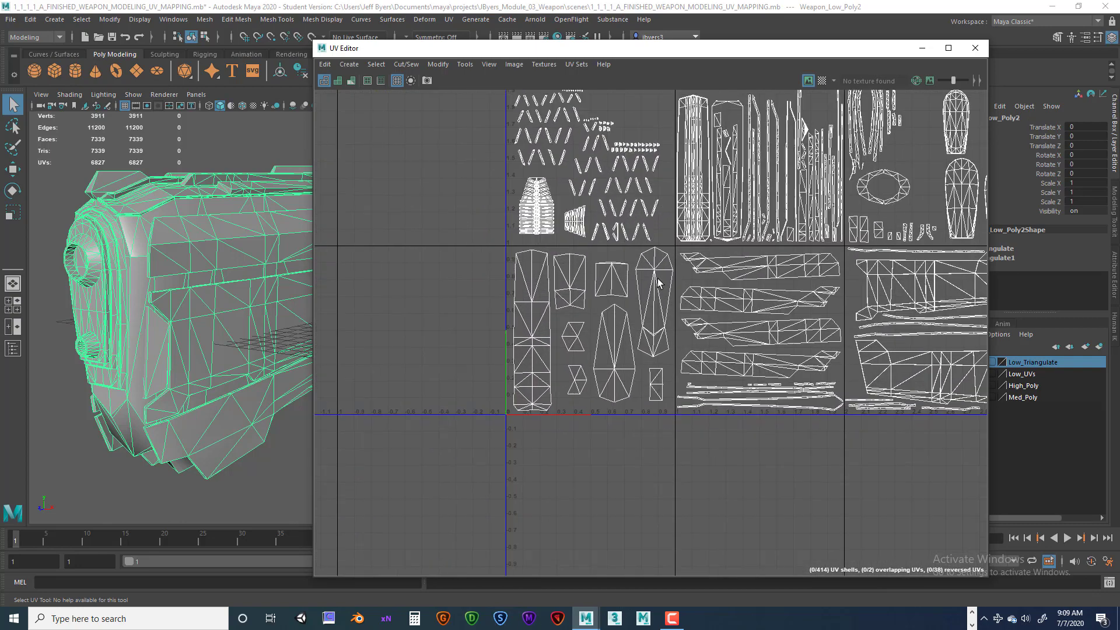
pyautogui.keyDown('alt'); pyautogui.moveTo(552, 300); pyautogui.dragTo(614, 276, button='middle'); pyautogui.keyUp('alt')
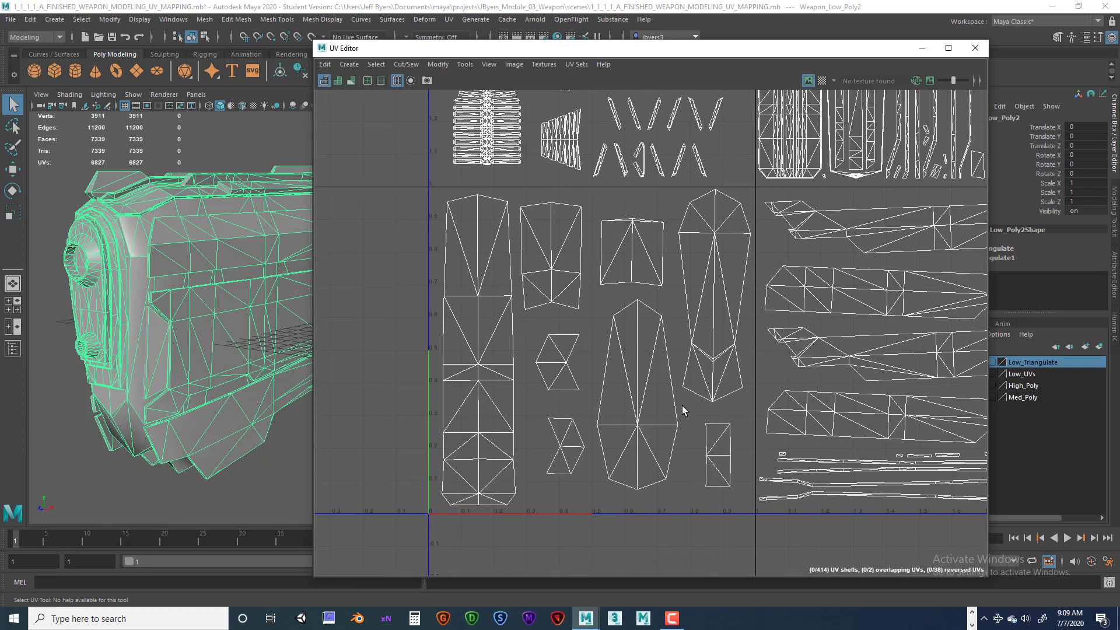
pyautogui.keyDown('alt'); pyautogui.moveTo(697, 245); pyautogui.dragTo(598, 313, button='middle'); pyautogui.keyUp('alt')
pyautogui.keyDown('alt'); pyautogui.moveTo(697, 331); pyautogui.dragTo(681, 326, button='middle'); pyautogui.keyUp('alt')
# Try stacking the second long side-panel UV shell on the one above it, and move it back down
pyautogui.moveTo(680, 326); pyautogui.dragTo(618, 307, button='right')
pyautogui.click(658, 334)
pyautogui.press('w')
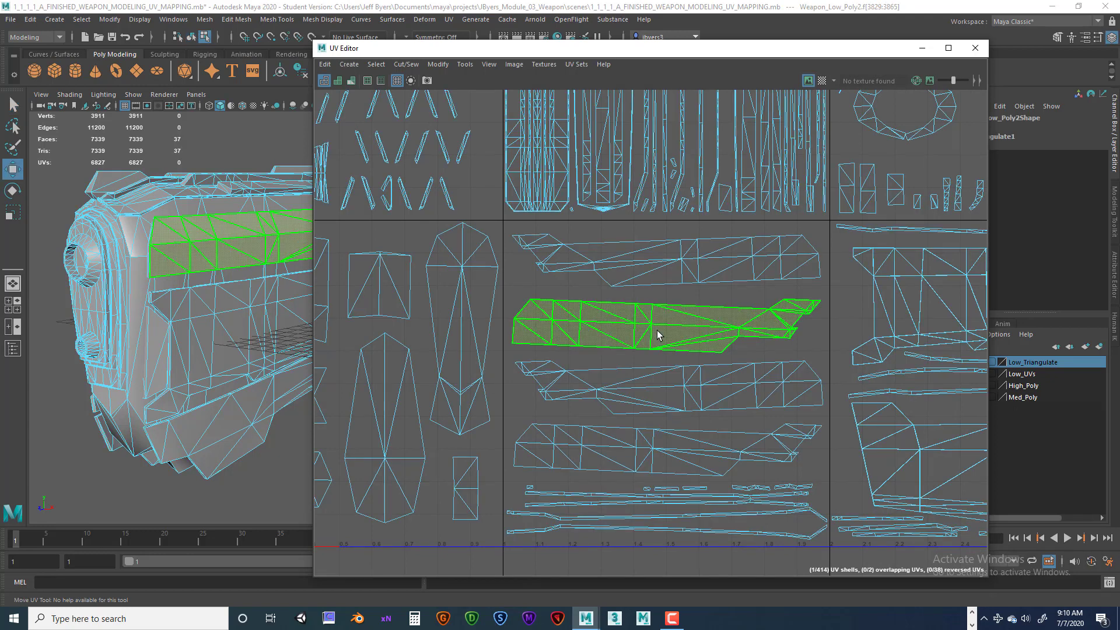
pyautogui.moveTo(665, 233); pyautogui.dragTo(668, 169)
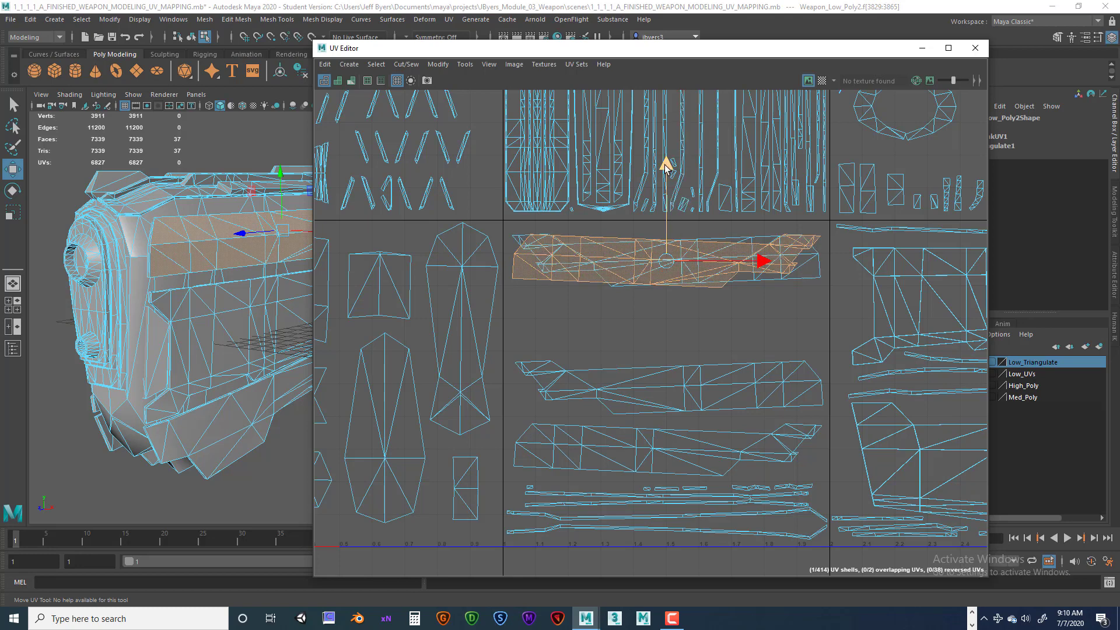
pyautogui.moveTo(666, 167); pyautogui.dragTo(665, 232)
# Try overlaying the selected side-panel UV shell on the matching fourth panel shell in the same tile
pyautogui.scroll(-3, 728, 327)
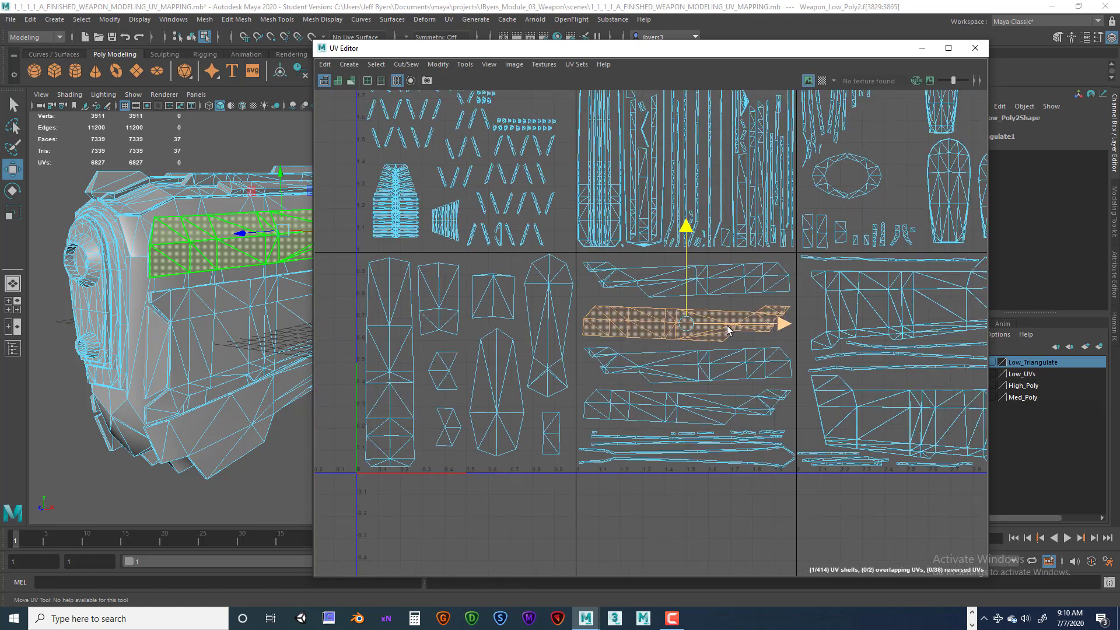
pyautogui.keyDown('alt'); pyautogui.moveTo(745, 337); pyautogui.dragTo(633, 330, button='middle'); pyautogui.keyUp('alt')
pyautogui.keyDown('alt'); pyautogui.moveTo(700, 322); pyautogui.dragTo(752, 312, button='middle'); pyautogui.keyUp('alt')
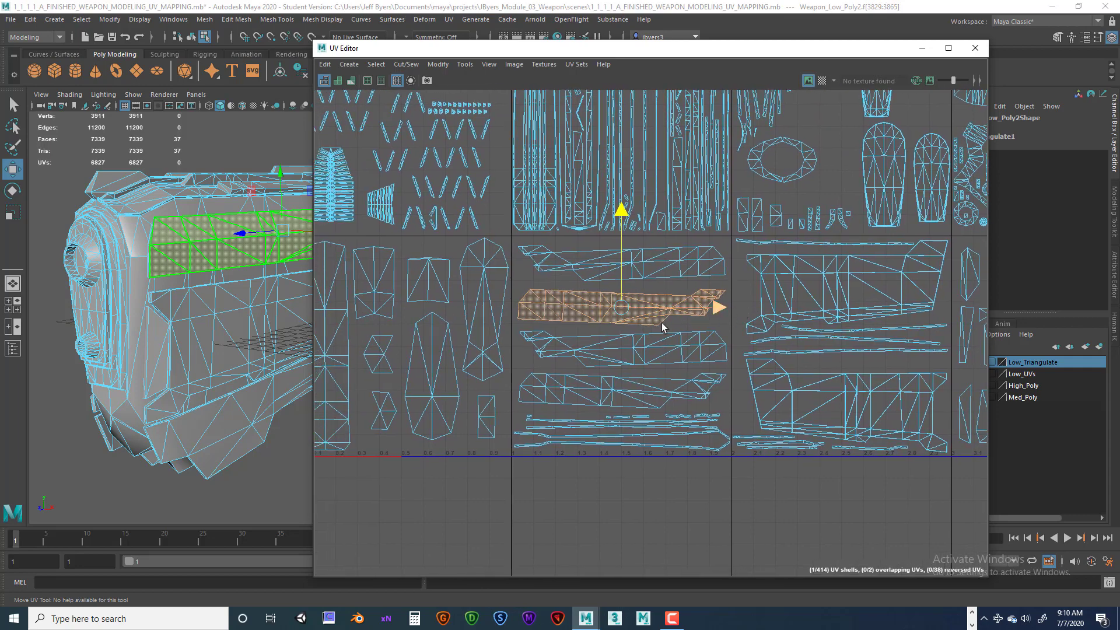
pyautogui.keyDown('alt'); pyautogui.moveTo(662, 328); pyautogui.dragTo(693, 327, button='middle'); pyautogui.keyUp('alt')
pyautogui.scroll(2, 692, 327)
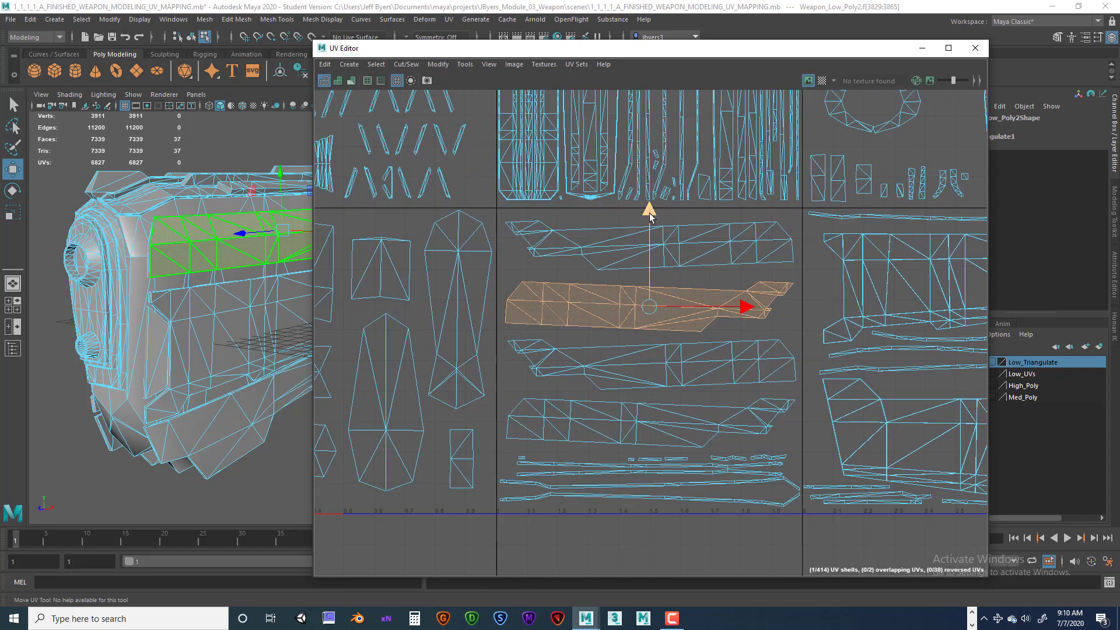
pyautogui.moveTo(650, 215); pyautogui.dragTo(662, 331)
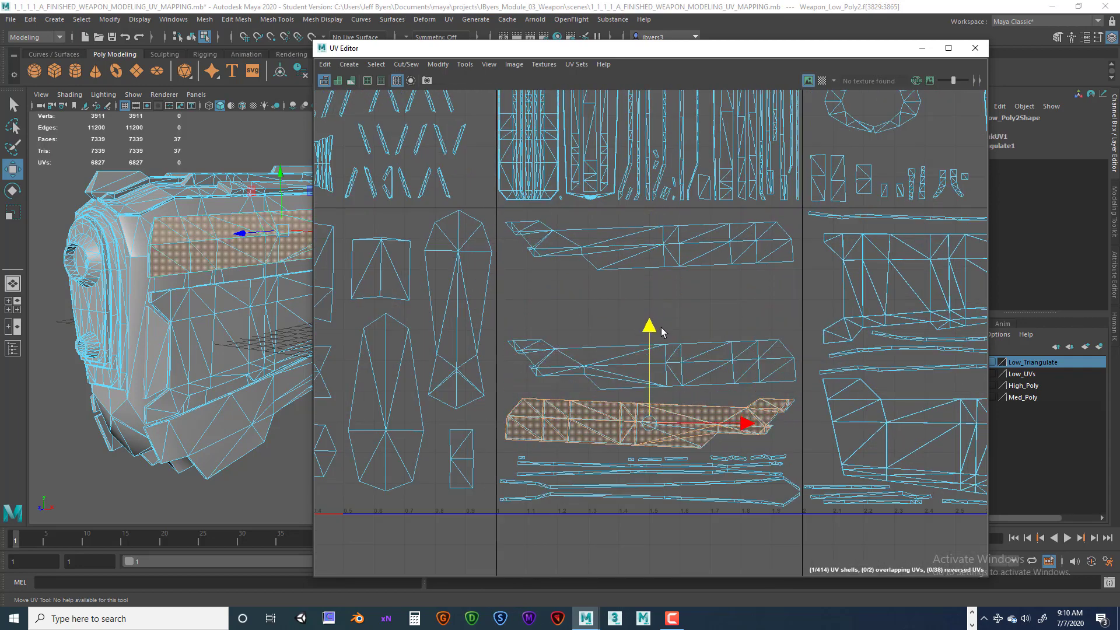
pyautogui.scroll(2, 662, 331)
pyautogui.keyDown('alt'); pyautogui.moveTo(659, 327); pyautogui.dragTo(652, 226, button='middle'); pyautogui.keyUp('alt')
pyautogui.scroll(1, 661, 313)
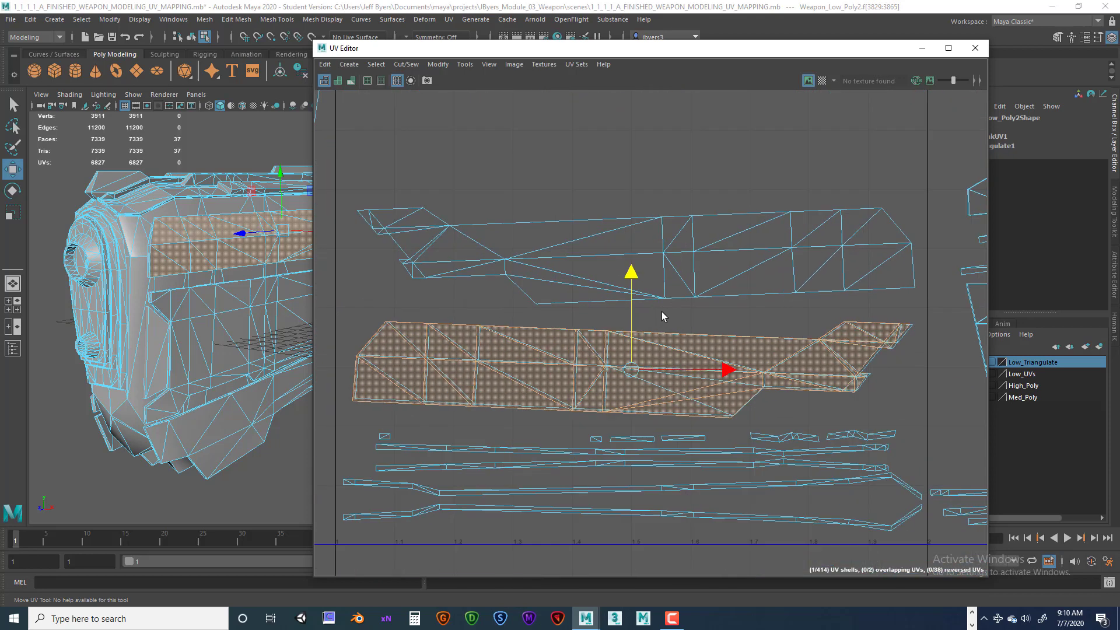
pyautogui.keyDown('alt'); pyautogui.moveTo(667, 319); pyautogui.dragTo(677, 275, button='middle'); pyautogui.keyUp('alt')
pyautogui.moveTo(725, 317); pyautogui.dragTo(727, 322)
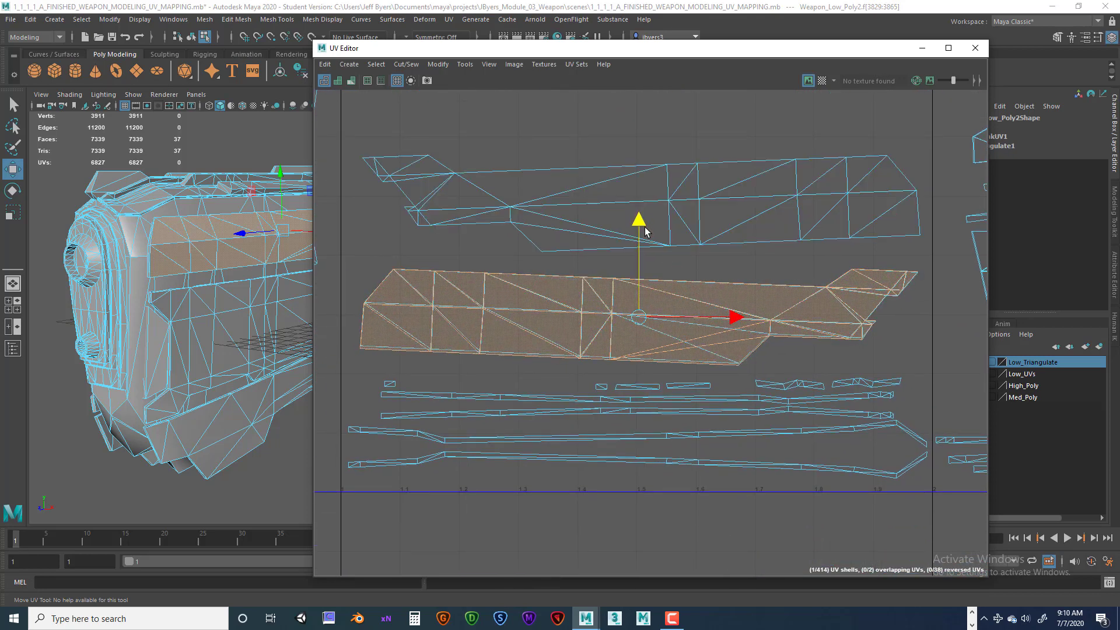
# Inspect how the edges of the stacked panel shells line up, and undo the shell's move
pyautogui.scroll(1, 649, 260)
pyautogui.scroll(2, 651, 260)
pyautogui.keyDown('alt'); pyautogui.moveTo(485, 339); pyautogui.dragTo(969, 165, button='middle'); pyautogui.keyUp('alt')
pyautogui.scroll(4, 683, 255)
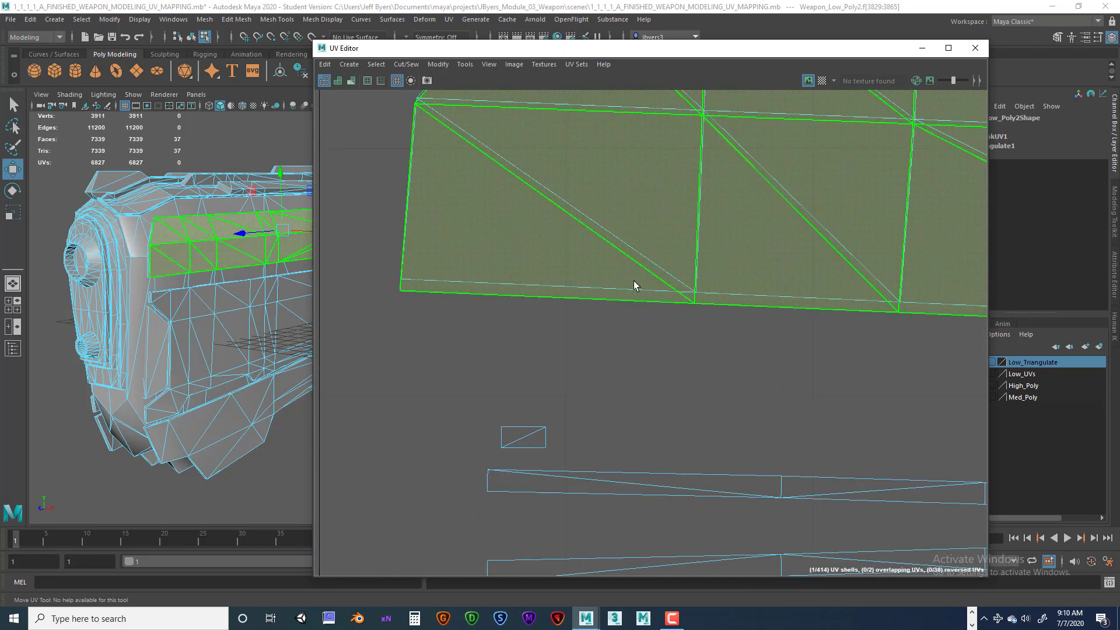
pyautogui.scroll(-8, 771, 295)
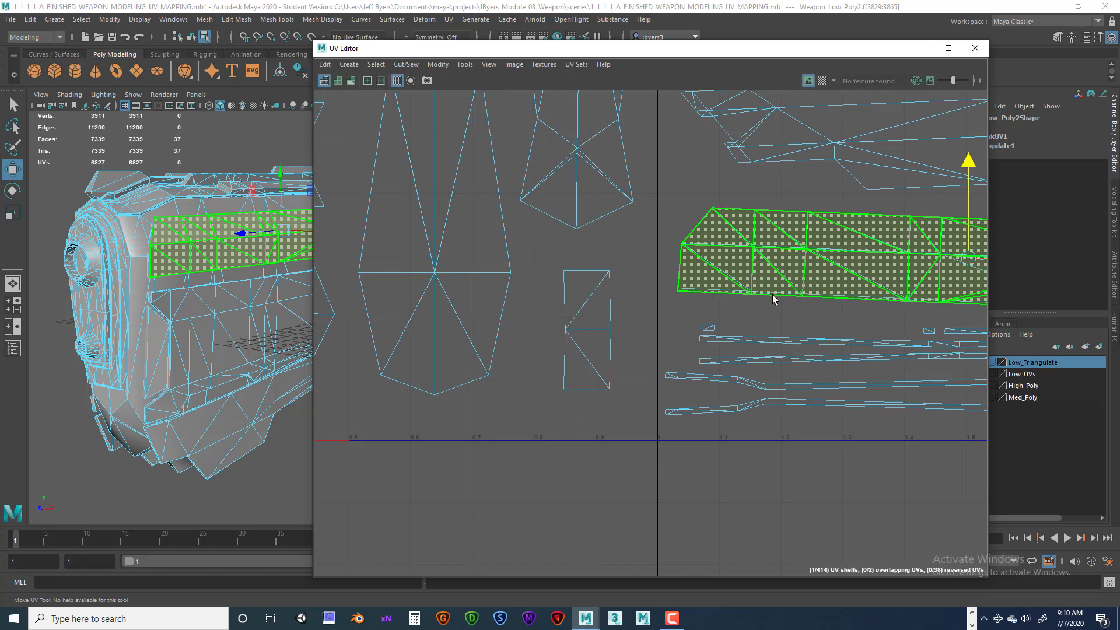
pyautogui.keyDown('alt'); pyautogui.moveTo(837, 294); pyautogui.dragTo(652, 330, button='middle'); pyautogui.keyUp('alt')
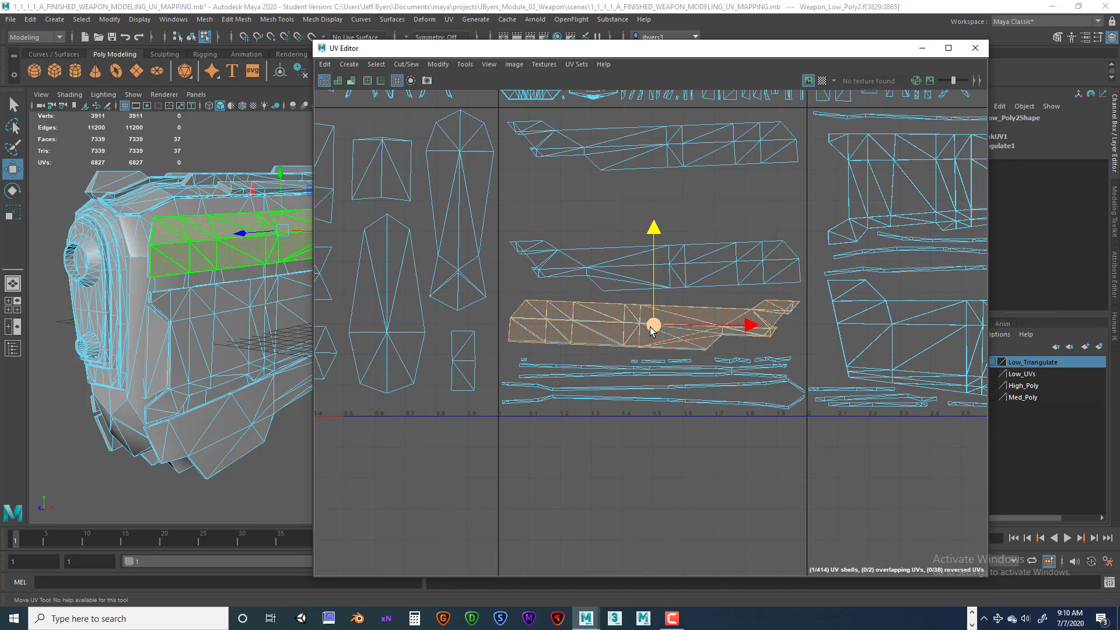
pyautogui.hotkey('ctrl', 'z')
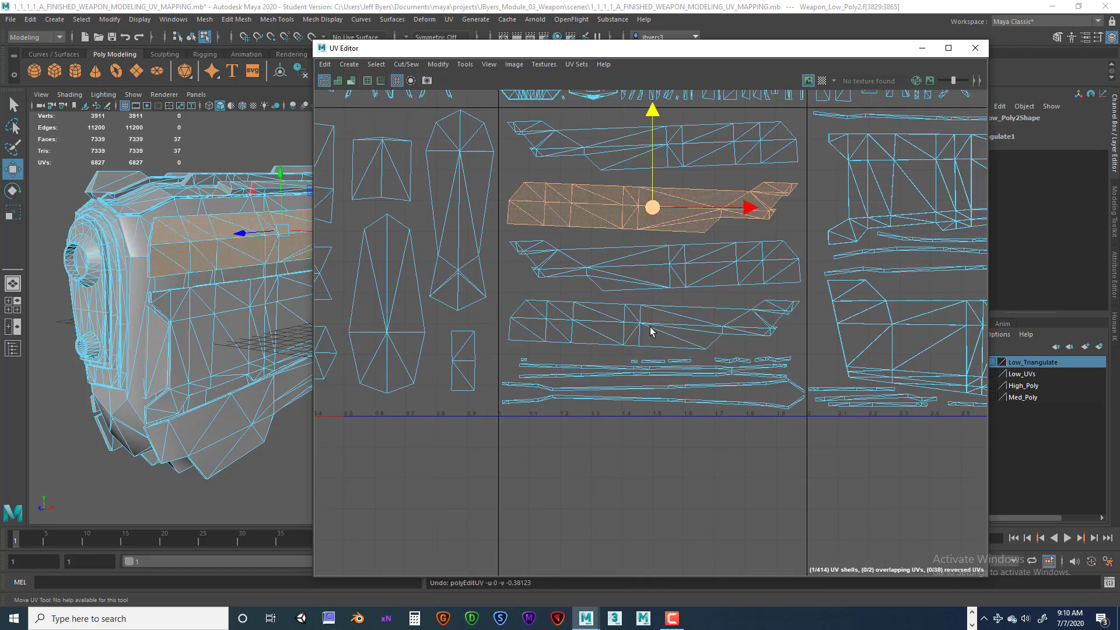
# Examine the UV tiles along both rows up to the small shells in the last tiles of the lower row
pyautogui.scroll(-2, 652, 329)
pyautogui.scroll(-3, 653, 330)
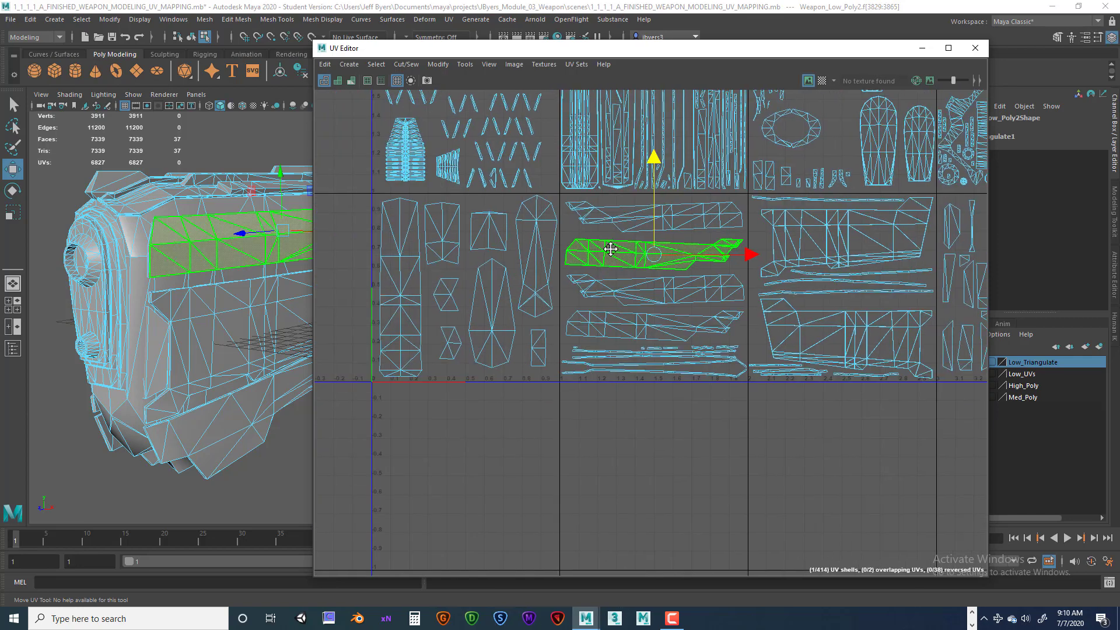
pyautogui.scroll(-2, 648, 289)
pyautogui.keyDown('alt'); pyautogui.moveTo(688, 288); pyautogui.dragTo(560, 333, button='middle'); pyautogui.keyUp('alt')
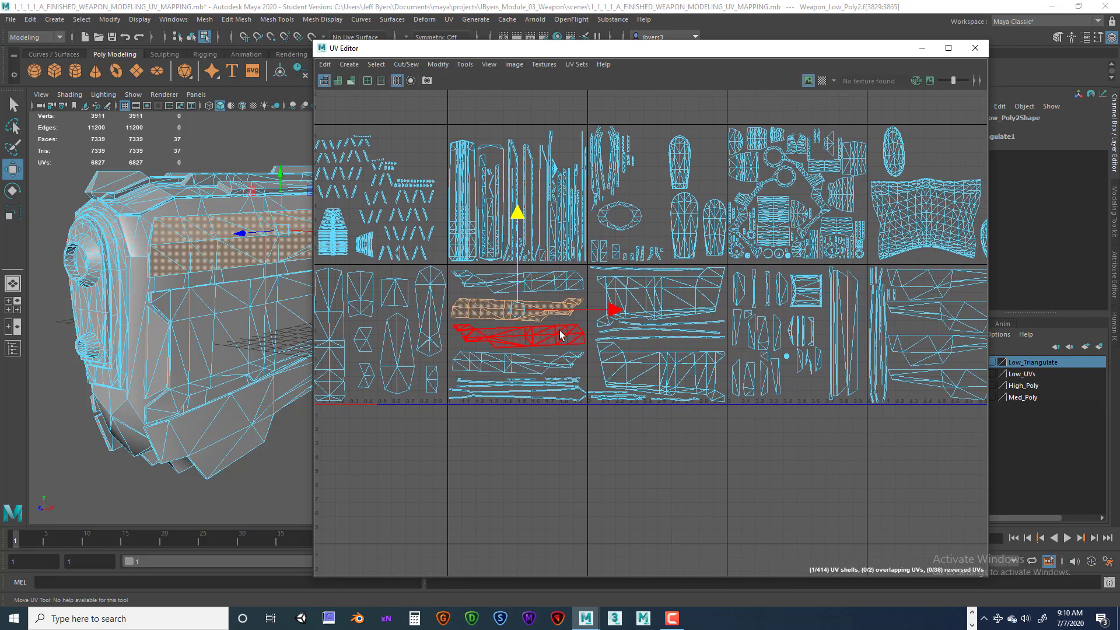
pyautogui.keyDown('alt'); pyautogui.moveTo(772, 314); pyautogui.dragTo(423, 363, button='middle'); pyautogui.keyUp('alt')
pyautogui.scroll(-5, 634, 319)
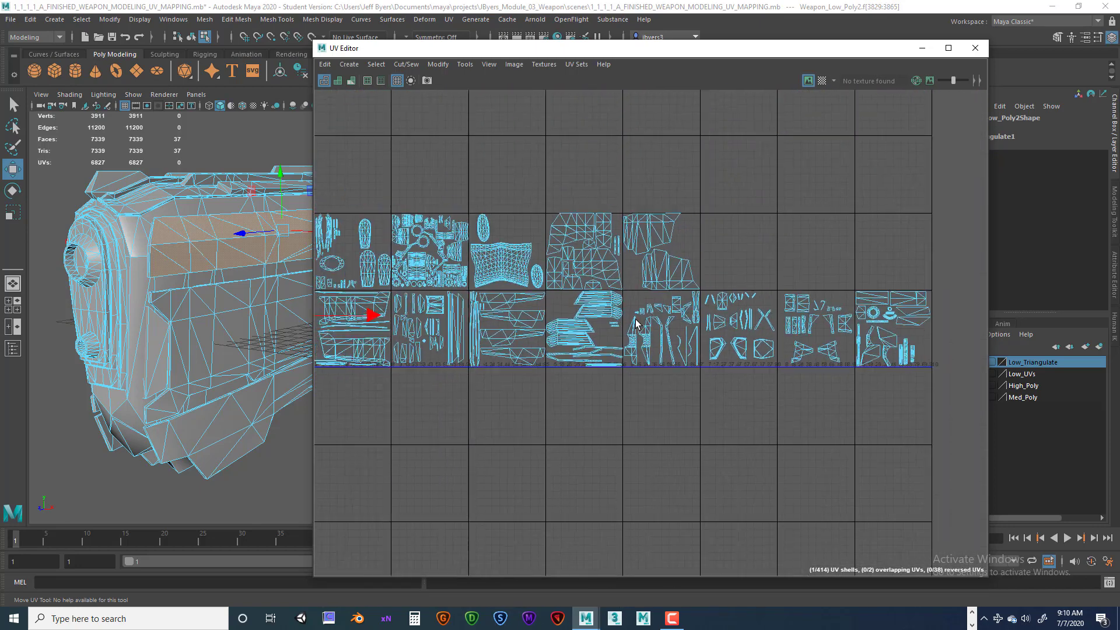
pyautogui.keyDown('alt'); pyautogui.moveTo(635, 320); pyautogui.dragTo(417, 318, button='middle'); pyautogui.keyUp('alt')
pyautogui.scroll(4, 607, 329)
pyautogui.scroll(4, 605, 328)
pyautogui.keyDown('alt'); pyautogui.moveTo(775, 326); pyautogui.dragTo(532, 333, button='middle'); pyautogui.keyUp('alt')
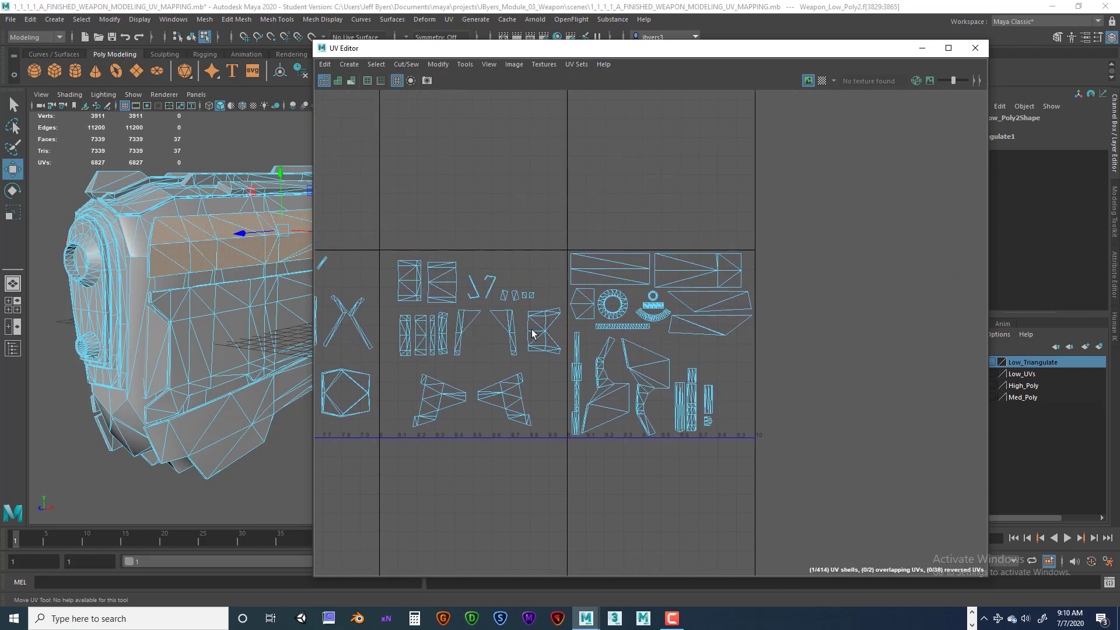
pyautogui.scroll(5, 554, 332)
pyautogui.keyDown('alt'); pyautogui.moveTo(611, 325); pyautogui.dragTo(790, 300, button='middle'); pyautogui.keyUp('alt')
# Review the overall tile arrangement again, going back to the first tiles of both rows
pyautogui.scroll(-4, 555, 305)
pyautogui.scroll(-4, 705, 315)
pyautogui.scroll(-4, 790, 300)
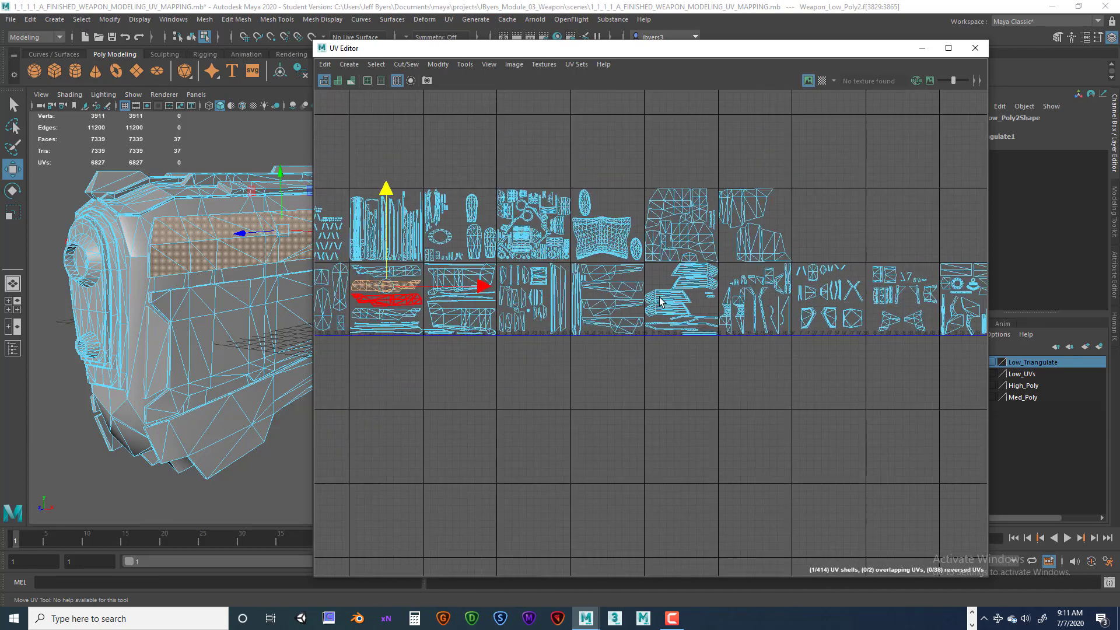
pyautogui.keyDown('alt'); pyautogui.moveTo(598, 296); pyautogui.dragTo(713, 314, button='middle'); pyautogui.keyUp('alt')
pyautogui.scroll(3, 687, 310)
pyautogui.keyDown('alt'); pyautogui.moveTo(393, 319); pyautogui.dragTo(532, 438, button='middle'); pyautogui.keyUp('alt')
pyautogui.scroll(3, 632, 327)
pyautogui.keyDown('alt'); pyautogui.moveTo(772, 379); pyautogui.dragTo(677, 322, button='middle'); pyautogui.keyUp('alt')
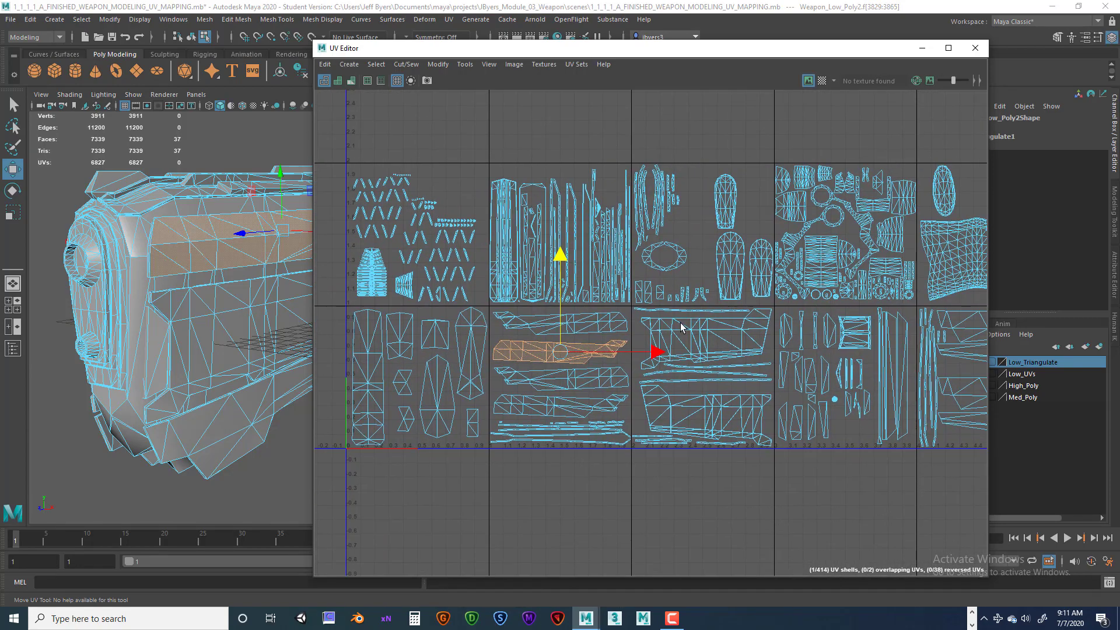
pyautogui.scroll(1, 681, 327)
pyautogui.scroll(-2, 681, 328)
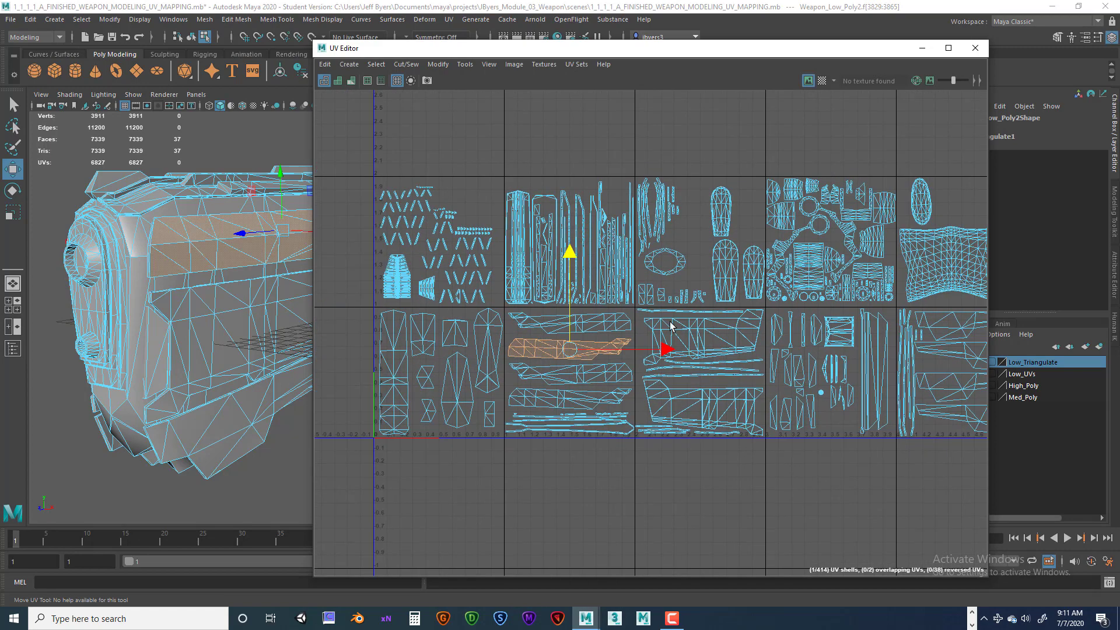
pyautogui.keyDown('alt'); pyautogui.moveTo(649, 322); pyautogui.dragTo(608, 334, button='middle'); pyautogui.keyUp('alt')
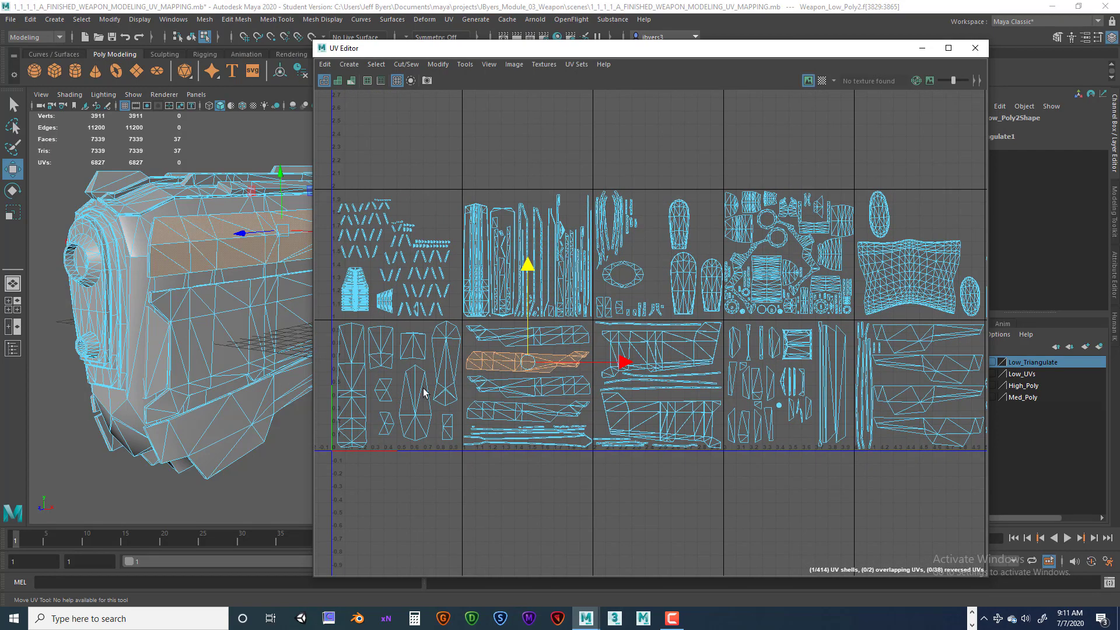
# Return the weapon mesh to object mode in the 3D viewport
pyautogui.click(143, 286)
pyautogui.scroll(-2, 182, 331)
pyautogui.keyDown('alt'); pyautogui.moveTo(183, 331); pyautogui.dragTo(129, 351, button='middle'); pyautogui.keyUp('alt')
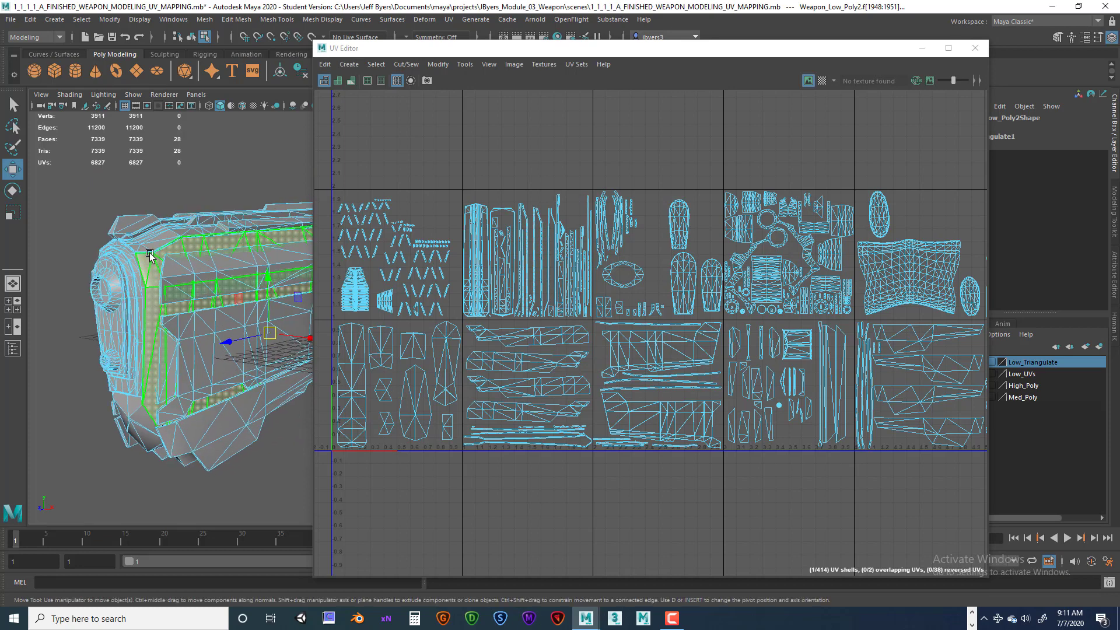
pyautogui.moveTo(181, 244); pyautogui.dragTo(172, 315, button='right')
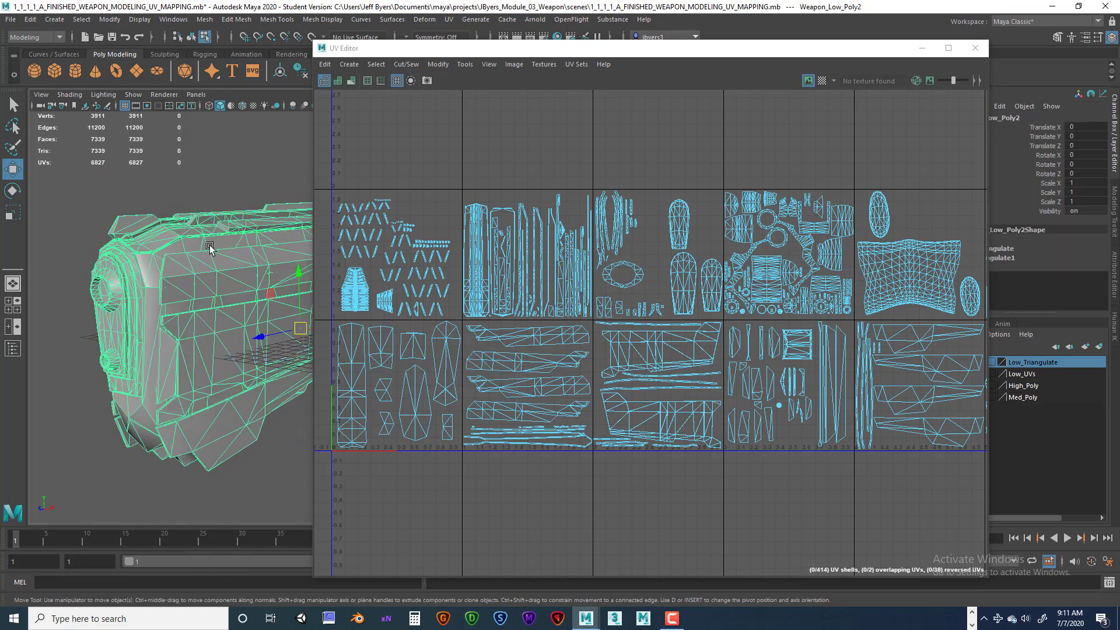
# Switch to UV shell selection and select all shells in the last two occupied tiles of the upper row
pyautogui.keyDown('alt'); pyautogui.moveTo(656, 320); pyautogui.dragTo(452, 317, button='middle'); pyautogui.keyUp('alt')
pyautogui.keyDown('alt'); pyautogui.moveTo(582, 316); pyautogui.dragTo(457, 373, button='middle'); pyautogui.keyUp('alt')
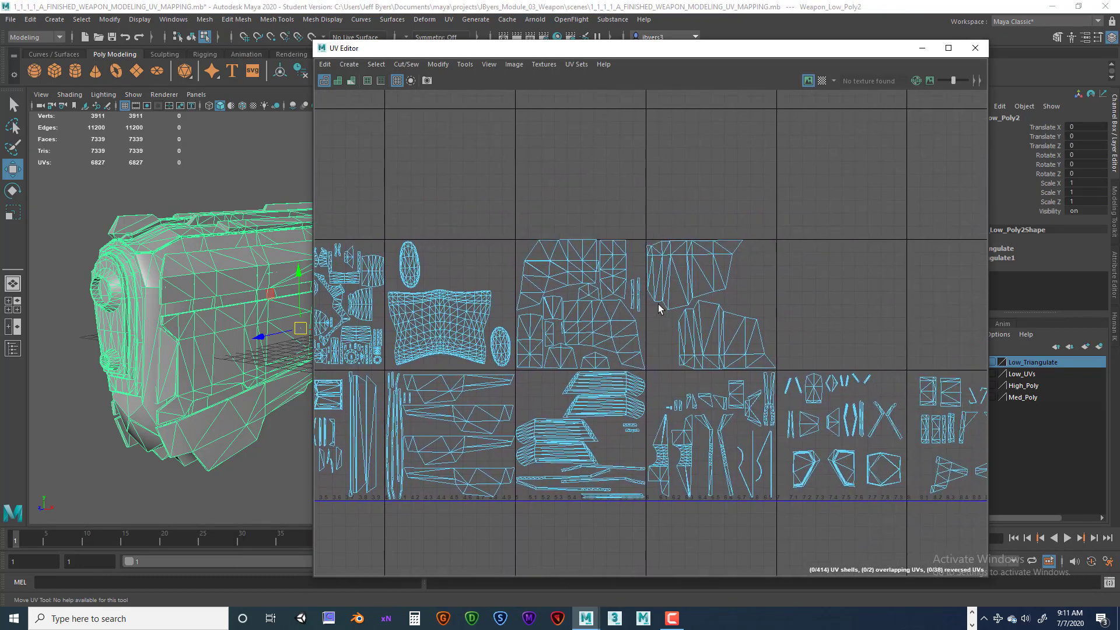
pyautogui.keyDown('alt'); pyautogui.moveTo(641, 274); pyautogui.dragTo(674, 277, button='middle'); pyautogui.keyUp('alt')
pyautogui.moveTo(710, 251); pyautogui.dragTo(668, 235, button='right')
pyautogui.moveTo(549, 185); pyautogui.dragTo(823, 337)
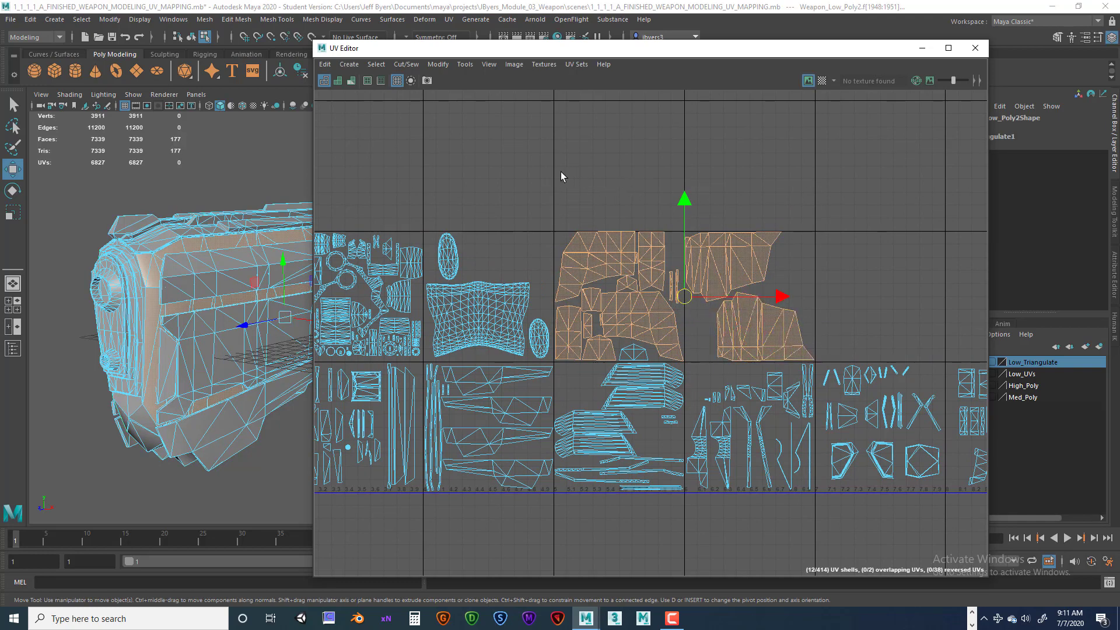
pyautogui.moveTo(561, 176); pyautogui.dragTo(815, 366)
# Uncover the weapon model behind the UV Editor and isolate the selected shells' faces in the 3D viewport
pyautogui.moveTo(443, 48); pyautogui.dragTo(593, 32)
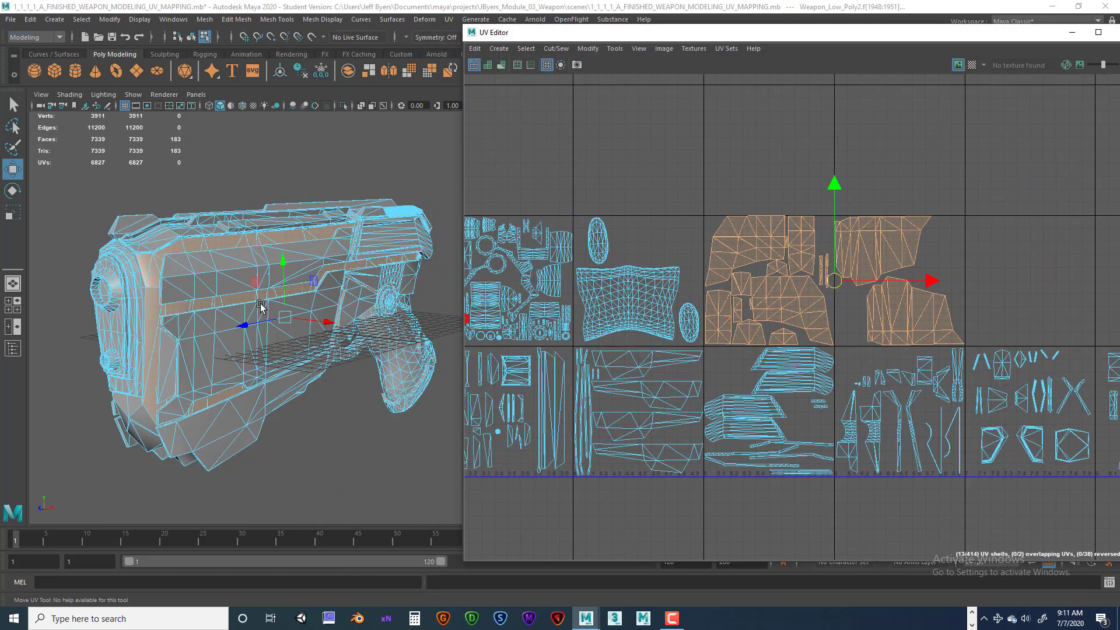
pyautogui.hotkey('ctrl', '1')
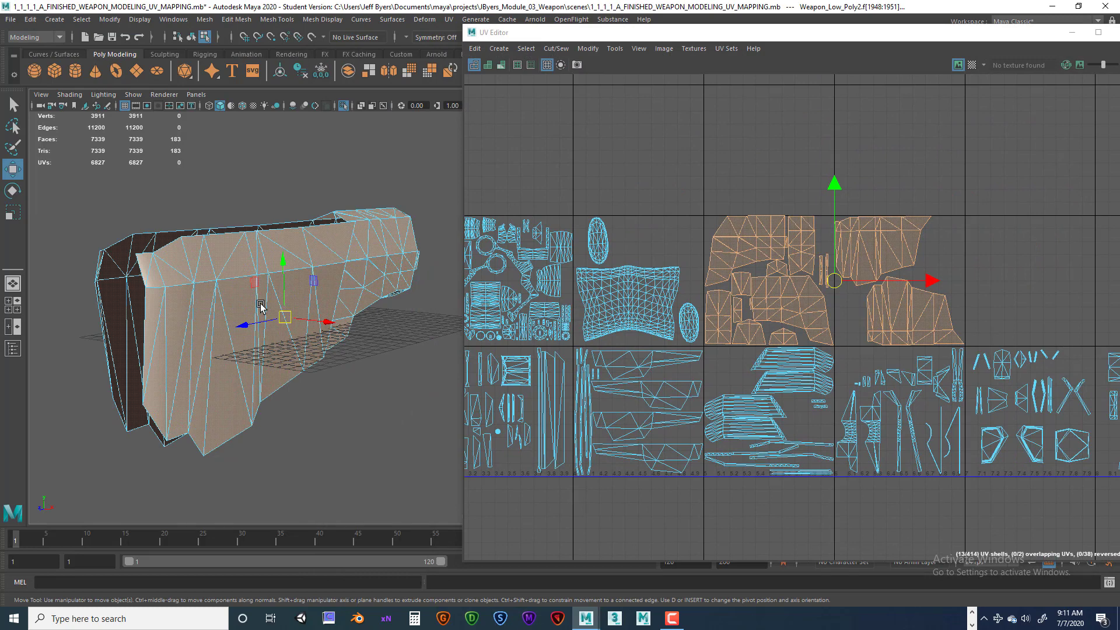
# Toggle isolation of the selected shells' faces to compare them with the whole weapon, finishing with the complete mesh shown
pyautogui.hotkey('ctrl', '1')
pyautogui.hotkey('ctrl', '1')
pyautogui.hotkey('ctrl', '1')
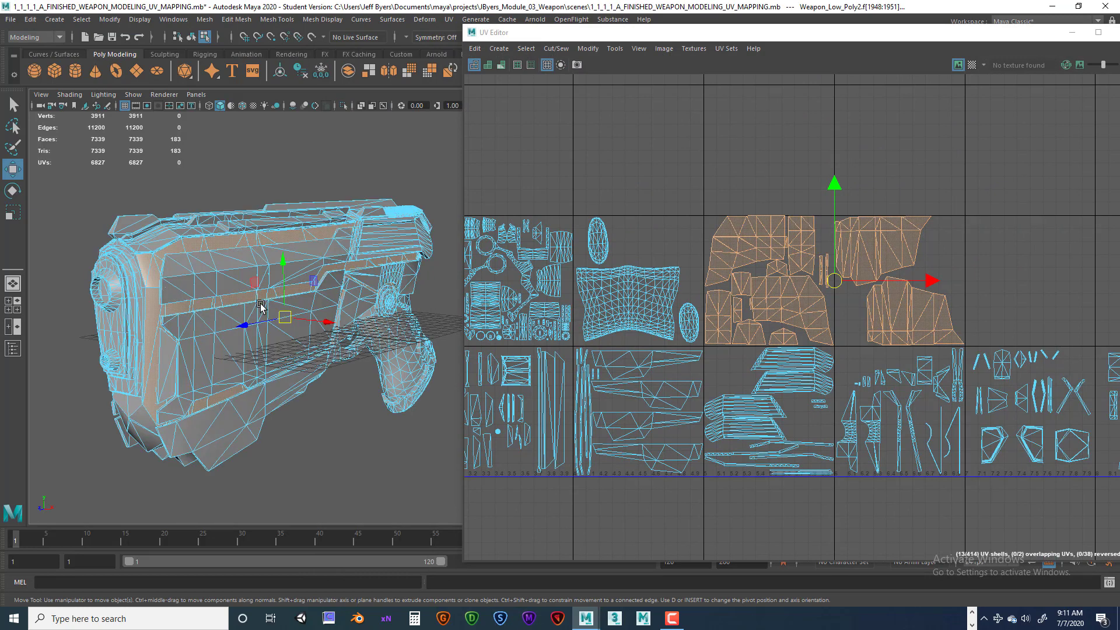
pyautogui.hotkey('ctrl', '1')
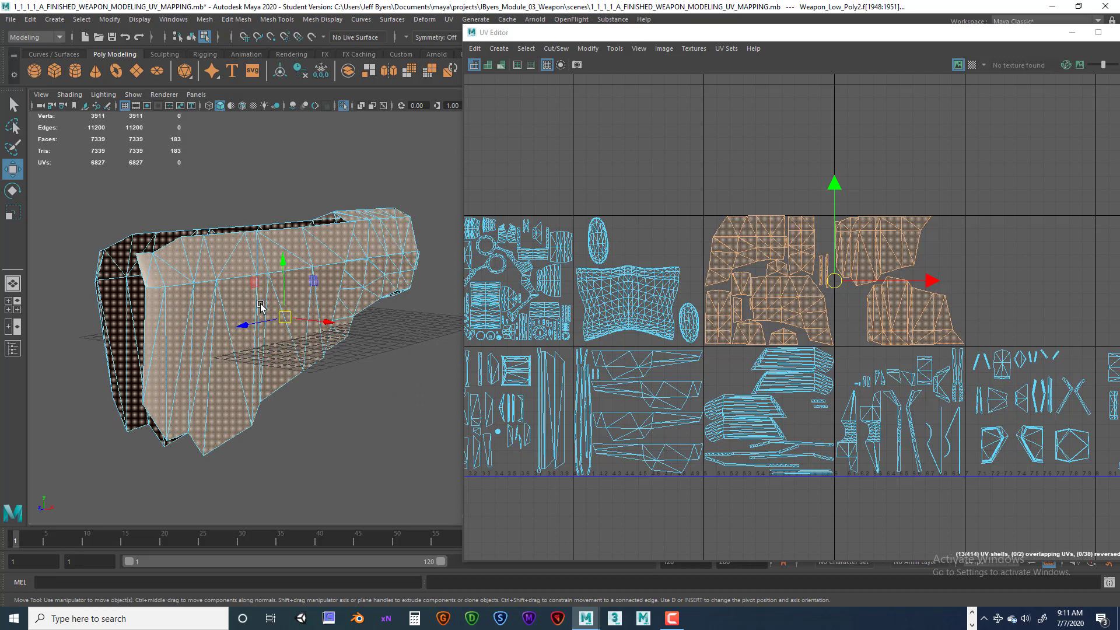
pyautogui.hotkey('ctrl', '1')
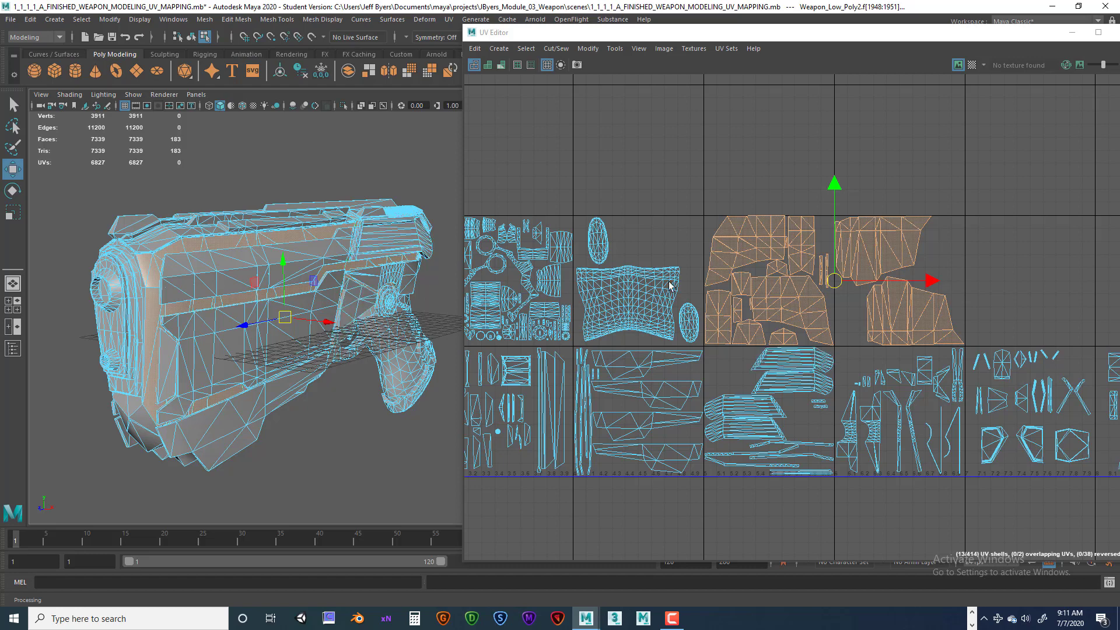
# Bring both rows of UV tiles into view and select only the two shells in the upper row's last occupied tile
pyautogui.scroll(-5, 912, 266)
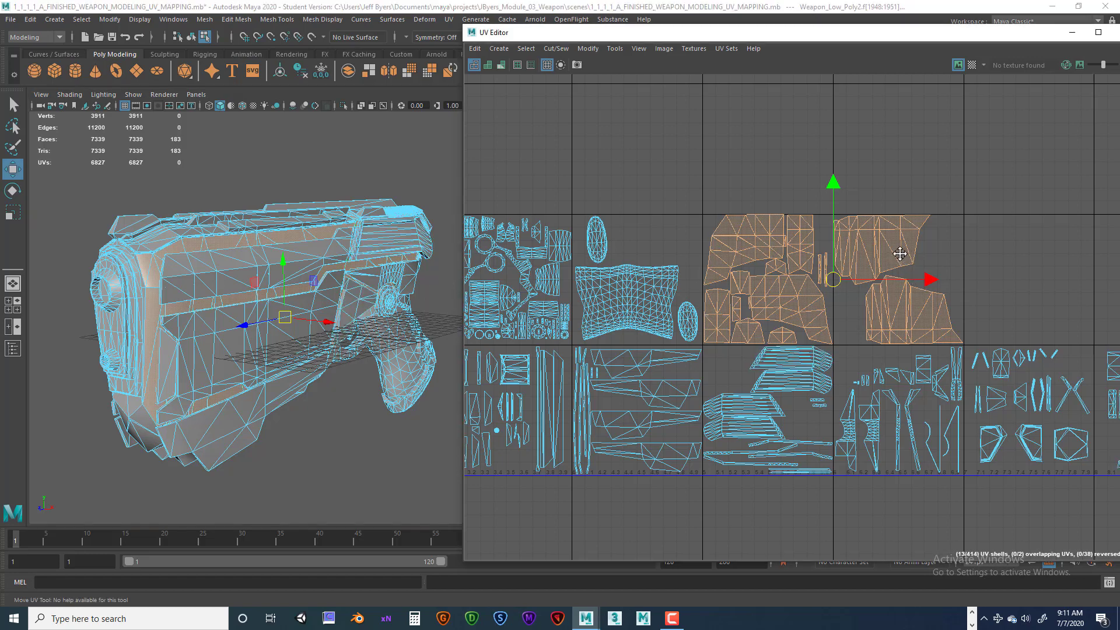
pyautogui.scroll(-5, 881, 251)
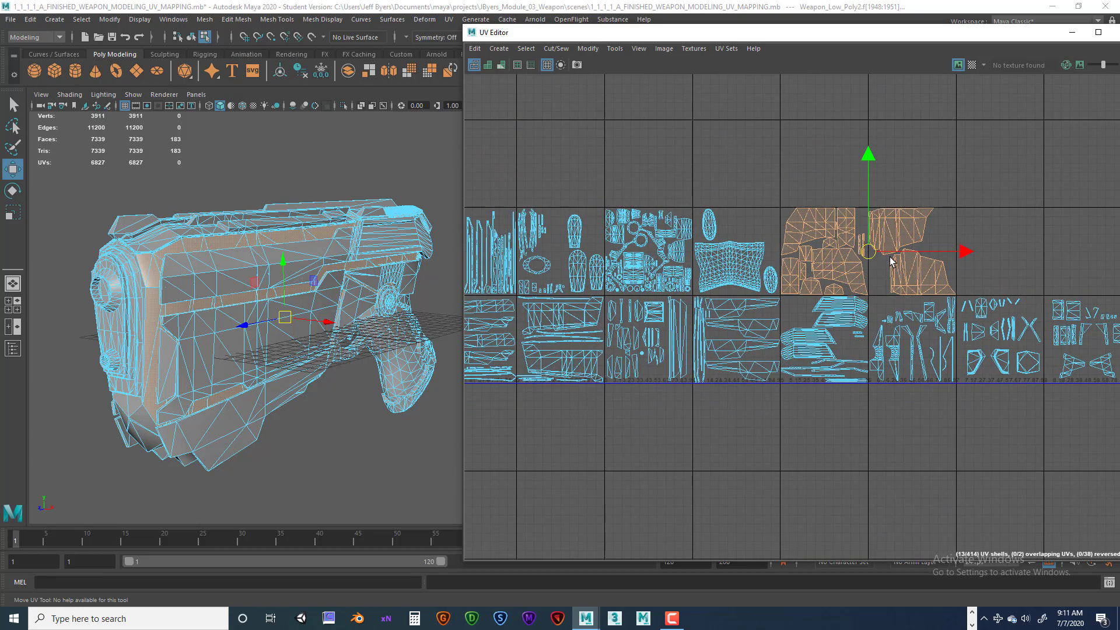
pyautogui.keyDown('alt'); pyautogui.moveTo(841, 264); pyautogui.dragTo(884, 301, button='middle'); pyautogui.keyUp('alt')
pyautogui.scroll(1, 880, 313)
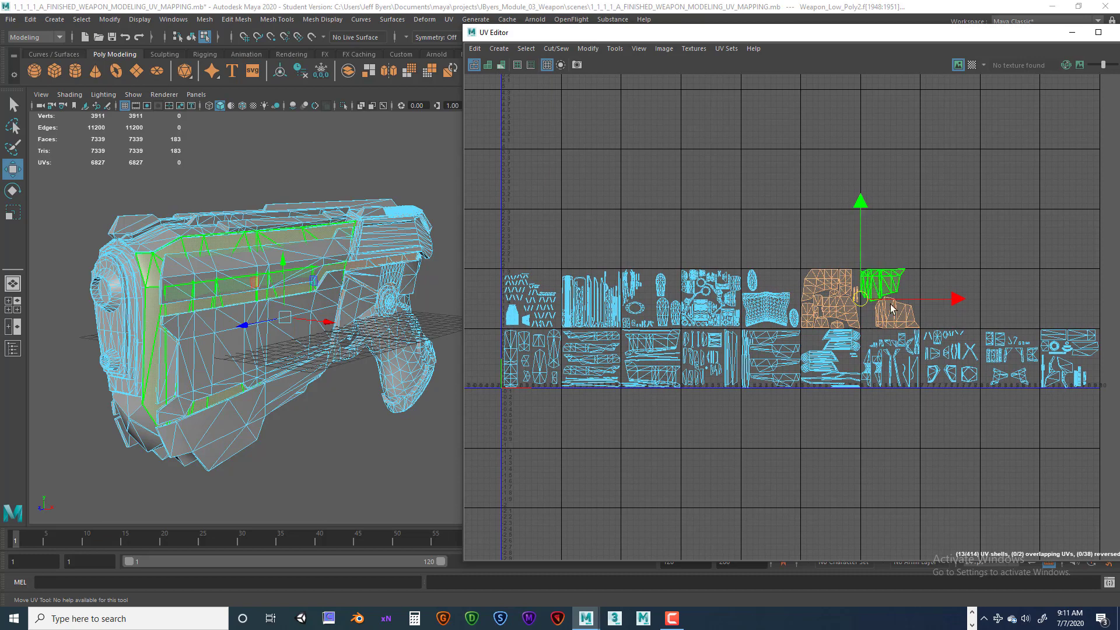
pyautogui.click(915, 238)
pyautogui.click(883, 268)
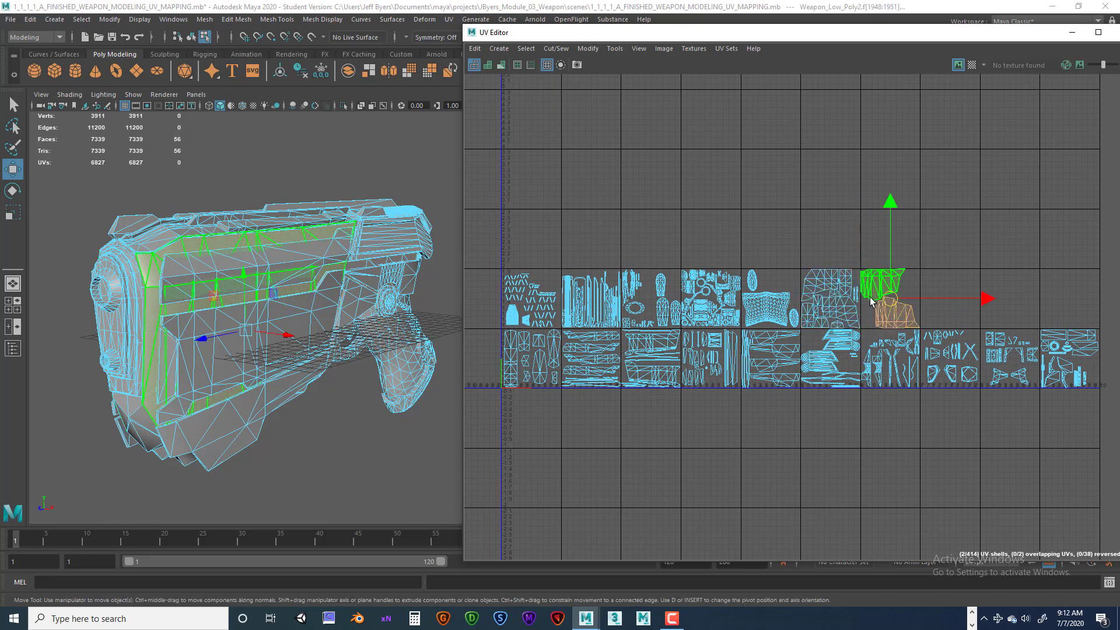
# Select shells in the upper row's second-to-last occupied tile and inspect the weapon's front and side for their faces
pyautogui.click(841, 318)
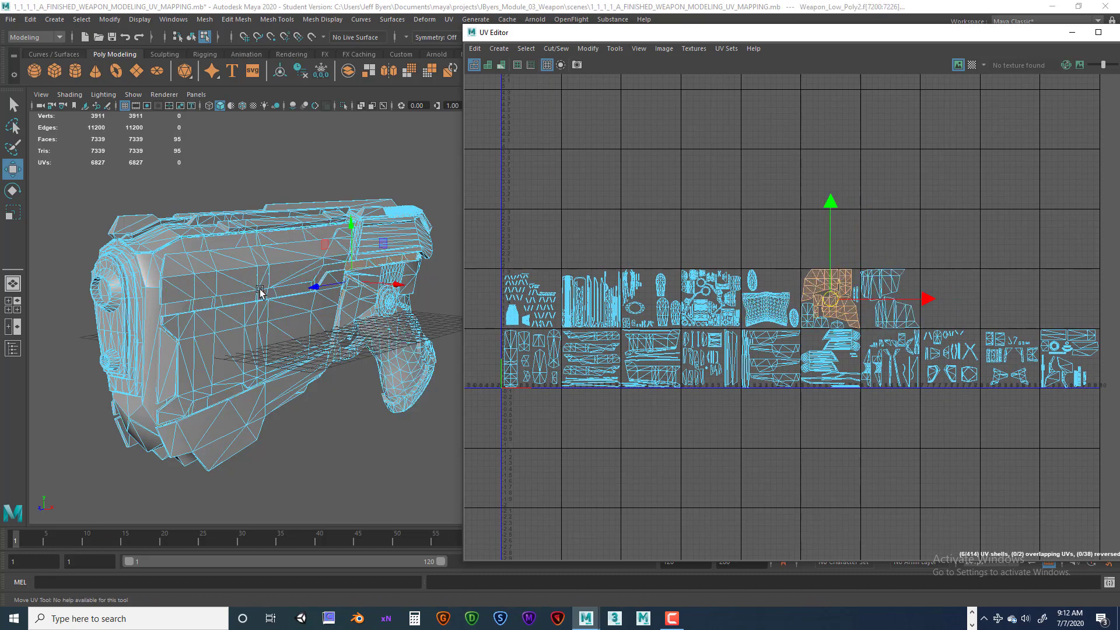
pyautogui.scroll(3, 216, 290)
pyautogui.keyDown('alt'); pyautogui.moveTo(210, 292); pyautogui.dragTo(356, 230); pyautogui.keyUp('alt')
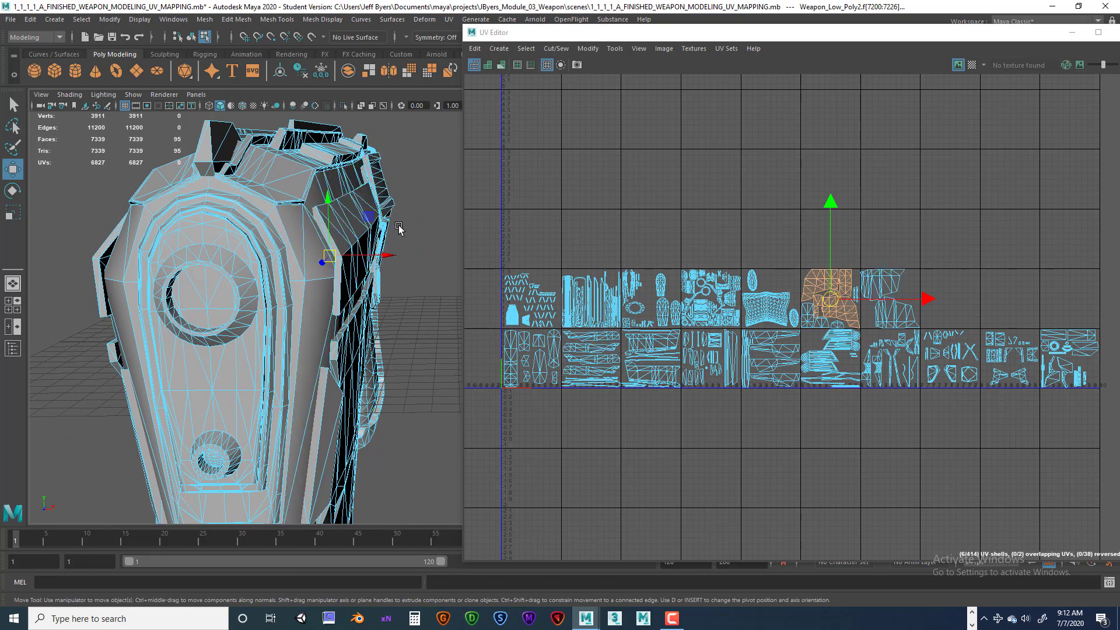
pyautogui.keyDown('alt'); pyautogui.moveTo(358, 252); pyautogui.dragTo(235, 223); pyautogui.keyUp('alt')
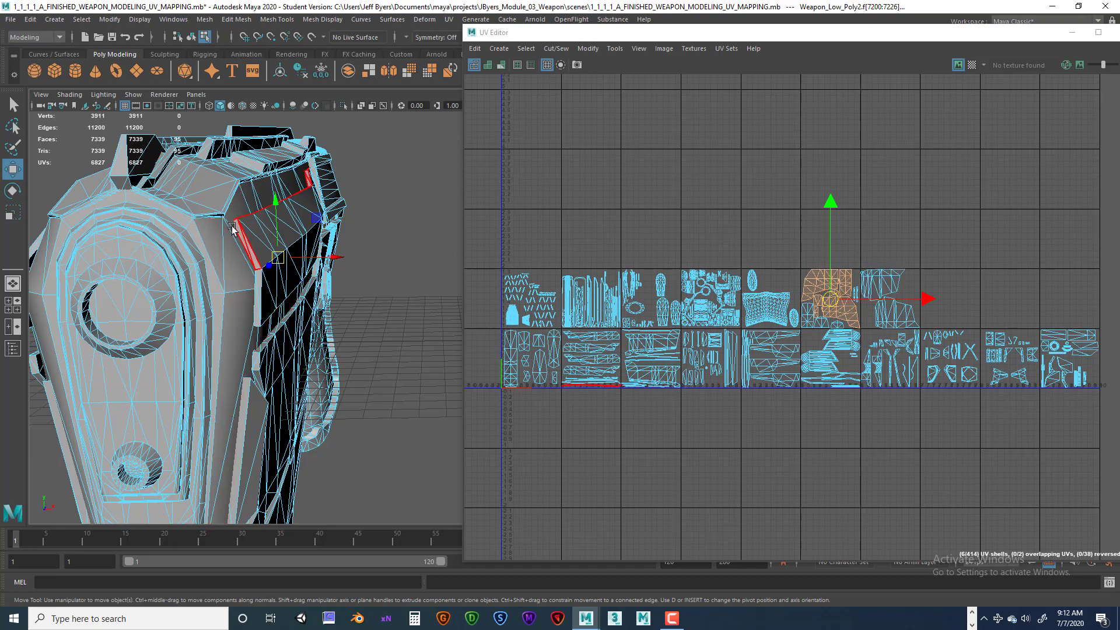
pyautogui.keyDown('alt'); pyautogui.moveTo(239, 248); pyautogui.dragTo(325, 248); pyautogui.keyUp('alt')
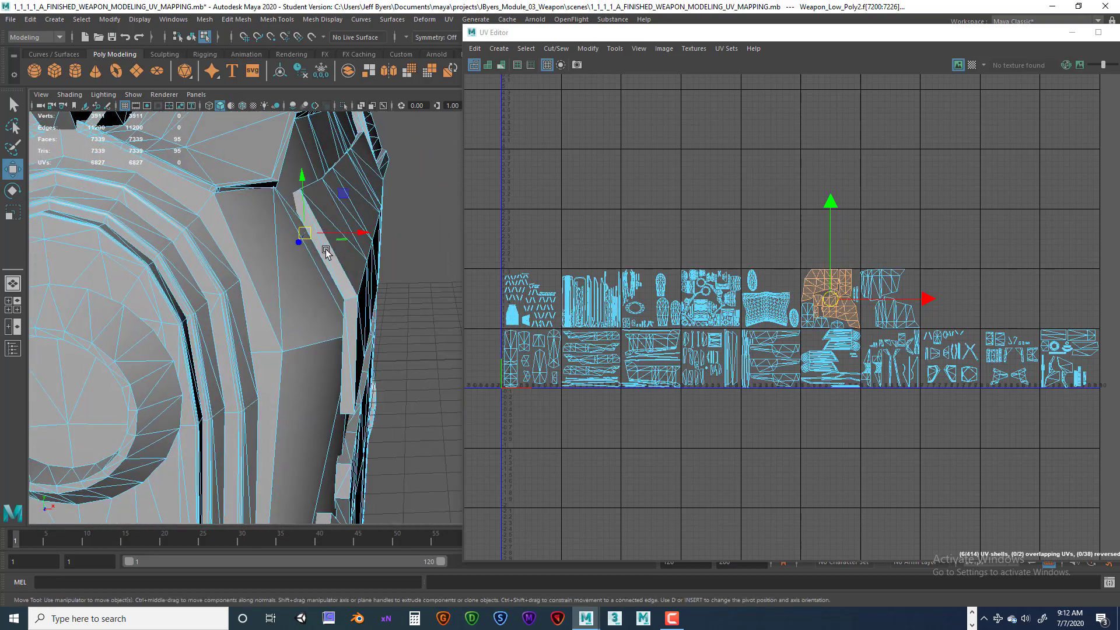
pyautogui.keyDown('alt'); pyautogui.moveTo(327, 295); pyautogui.dragTo(257, 297); pyautogui.keyUp('alt')
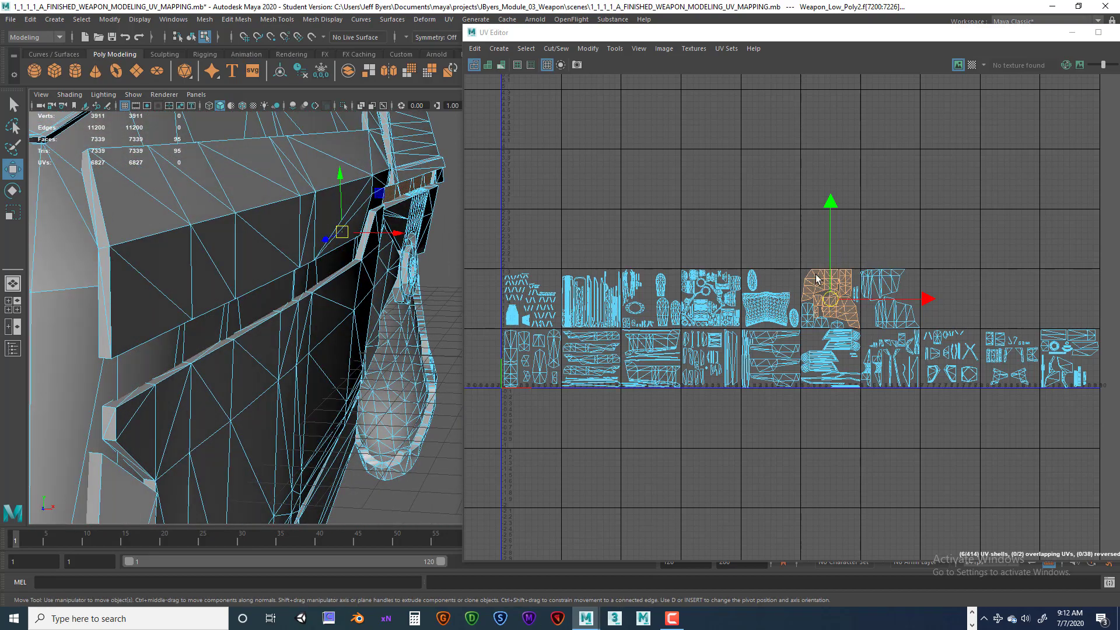
# Select all shells in the upper row's second-to-last occupied tile and examine their faces around the weapon's grip and body
pyautogui.moveTo(804, 244); pyautogui.dragTo(852, 327)
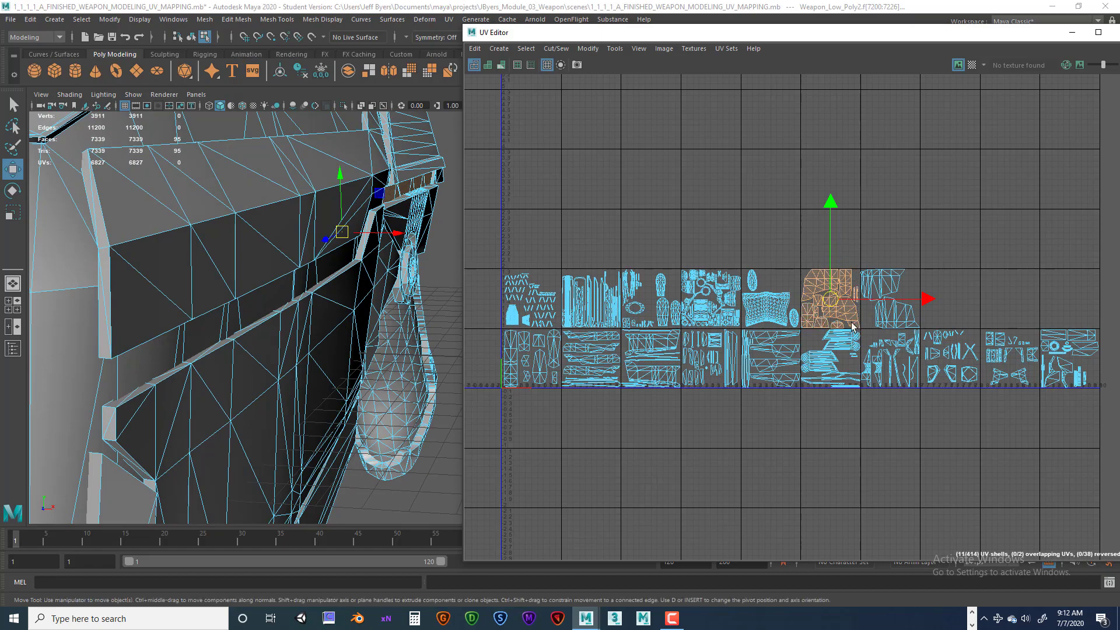
pyautogui.scroll(-5, 405, 318)
pyautogui.keyDown('alt'); pyautogui.moveTo(335, 382); pyautogui.dragTo(174, 321); pyautogui.keyUp('alt')
pyautogui.keyDown('alt'); pyautogui.moveTo(173, 321); pyautogui.dragTo(57, 303, button='middle'); pyautogui.keyUp('alt')
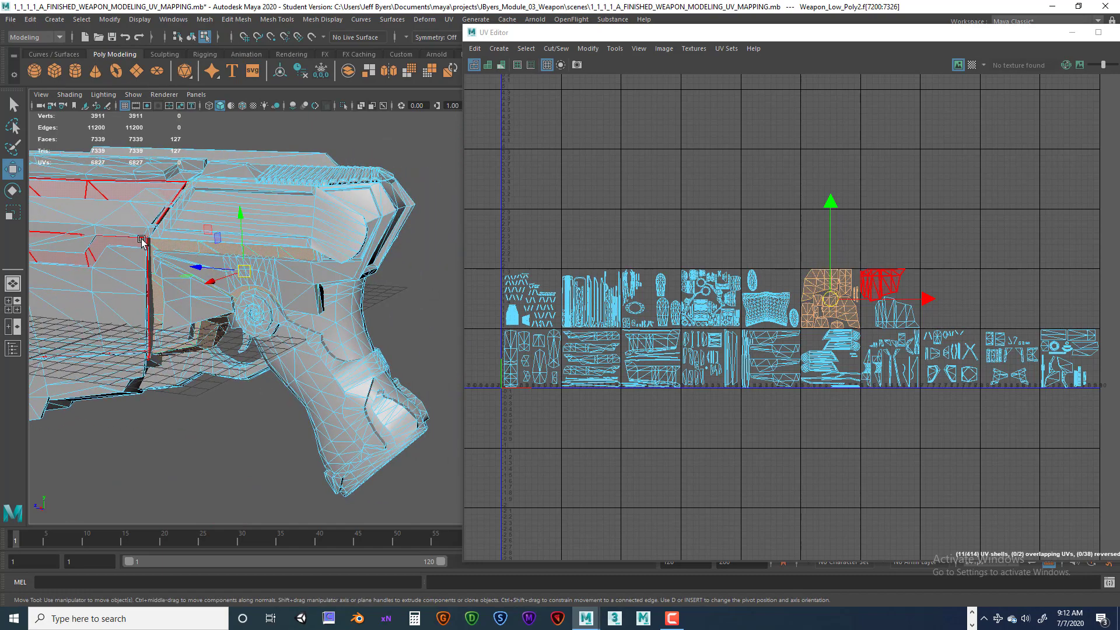
pyautogui.keyDown('alt'); pyautogui.moveTo(204, 249); pyautogui.dragTo(240, 254, button='middle'); pyautogui.keyUp('alt')
pyautogui.keyDown('alt'); pyautogui.moveTo(240, 253); pyautogui.dragTo(289, 254); pyautogui.keyUp('alt')
pyautogui.keyDown('alt'); pyautogui.moveTo(320, 287); pyautogui.dragTo(117, 319, button='right'); pyautogui.keyUp('alt')
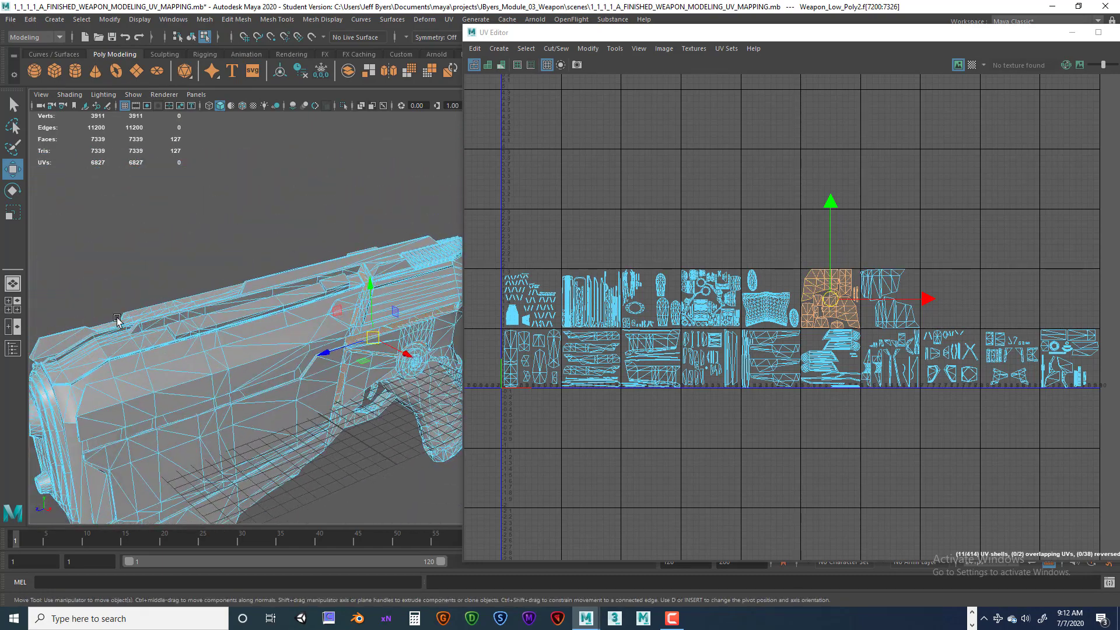
pyautogui.keyDown('alt'); pyautogui.moveTo(117, 319); pyautogui.dragTo(181, 272); pyautogui.keyUp('alt')
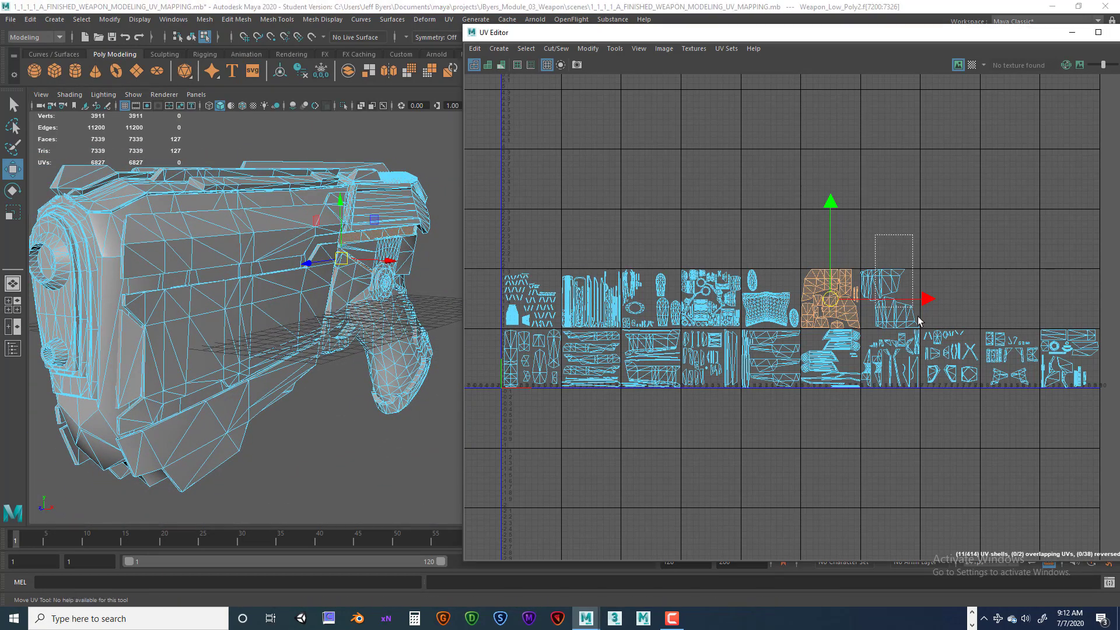
# Select both shells in the upper row's last occupied tile and view their matching faces on the weapon's side
pyautogui.moveTo(896, 234); pyautogui.dragTo(926, 329)
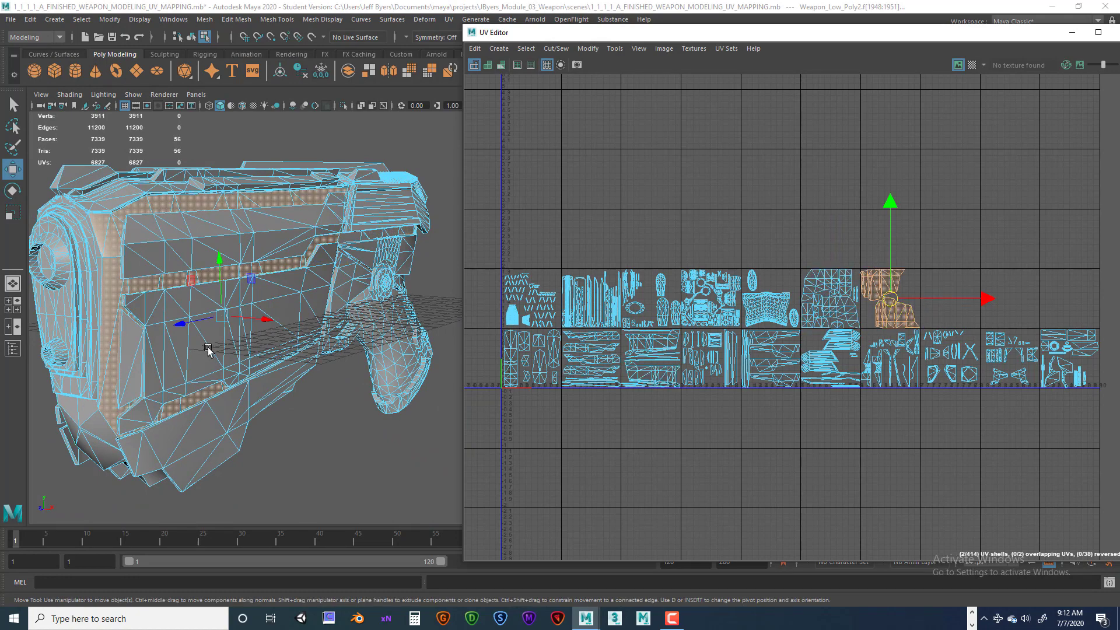
pyautogui.scroll(-2, 209, 350)
pyautogui.scroll(2, 239, 336)
pyautogui.keyDown('alt'); pyautogui.moveTo(247, 335); pyautogui.dragTo(268, 324, button='middle'); pyautogui.keyUp('alt')
pyautogui.keyDown('alt'); pyautogui.moveTo(268, 323); pyautogui.dragTo(358, 368); pyautogui.keyUp('alt')
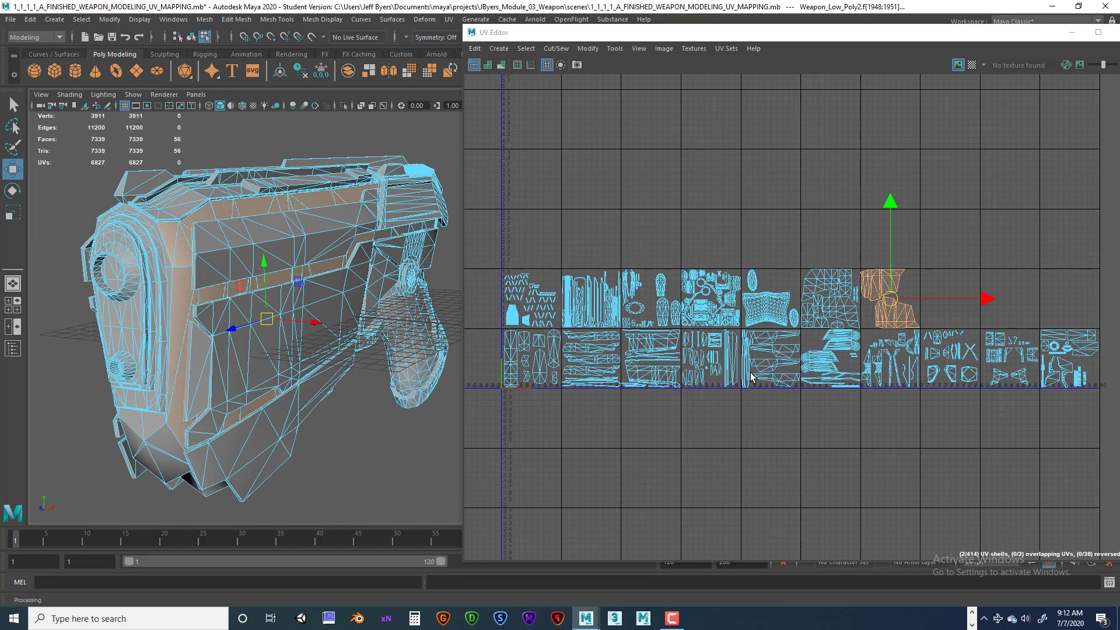
# Examine the spacing between shells and tile borders at the corner beside the ribbed shells in the lower row
pyautogui.scroll(5, 771, 389)
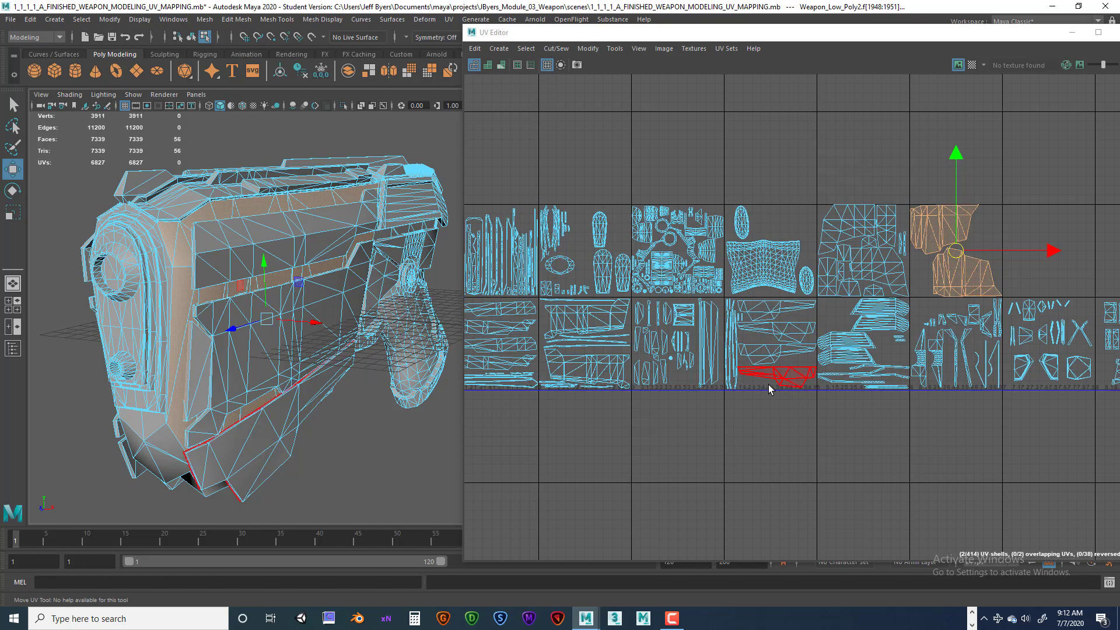
pyautogui.scroll(3, 713, 404)
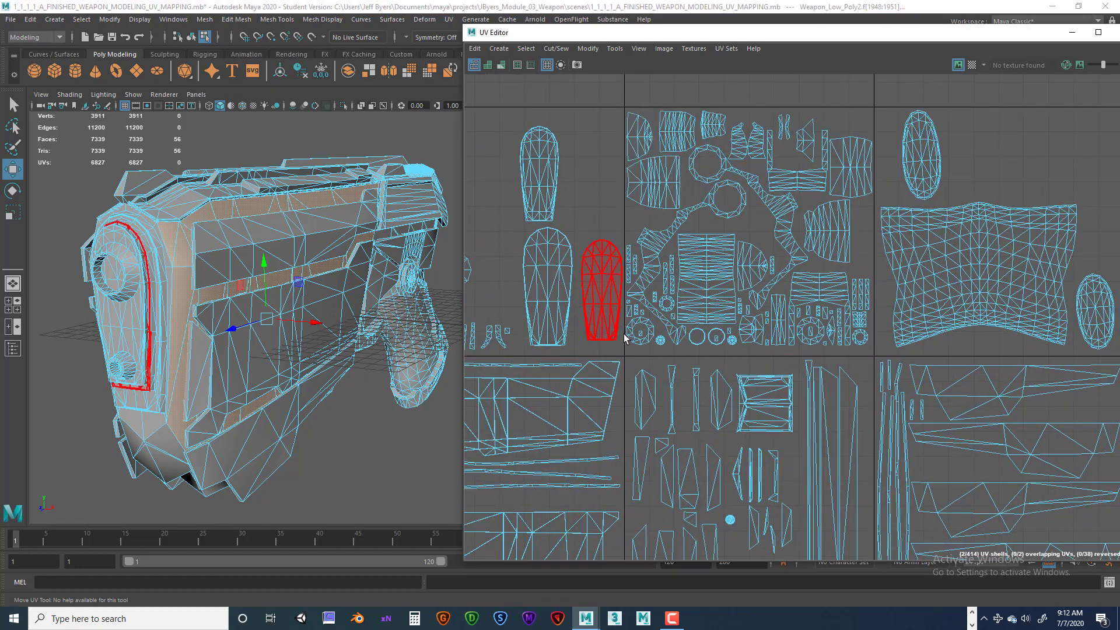
pyautogui.keyDown('alt'); pyautogui.moveTo(882, 374); pyautogui.dragTo(589, 339, button='middle'); pyautogui.keyUp('alt')
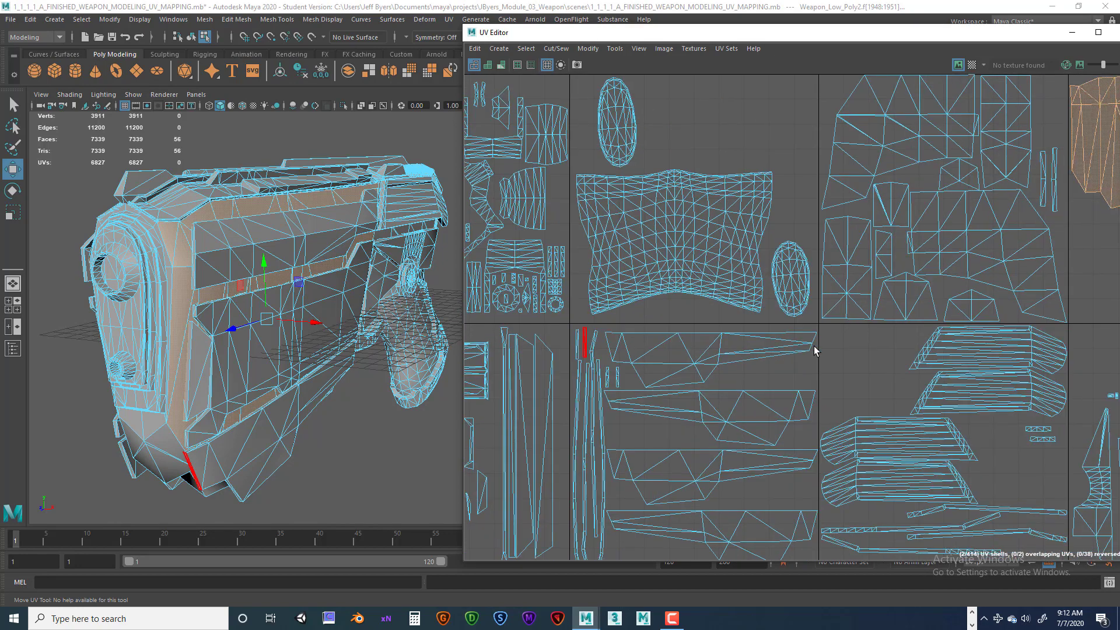
pyautogui.keyDown('alt'); pyautogui.moveTo(936, 353); pyautogui.dragTo(659, 367, button='middle'); pyautogui.keyUp('alt')
pyautogui.scroll(-1, 813, 332)
pyautogui.scroll(7, 697, 362)
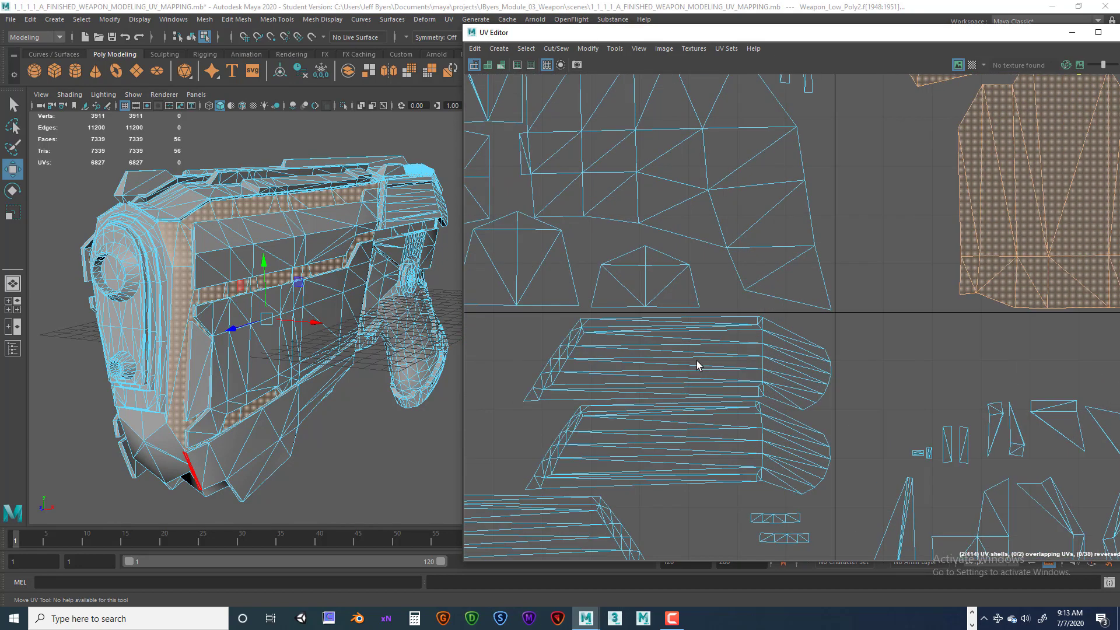
pyautogui.scroll(1, 697, 361)
pyautogui.keyDown('alt'); pyautogui.moveTo(785, 335); pyautogui.dragTo(698, 369, button='middle'); pyautogui.keyUp('alt')
pyautogui.scroll(7, 697, 369)
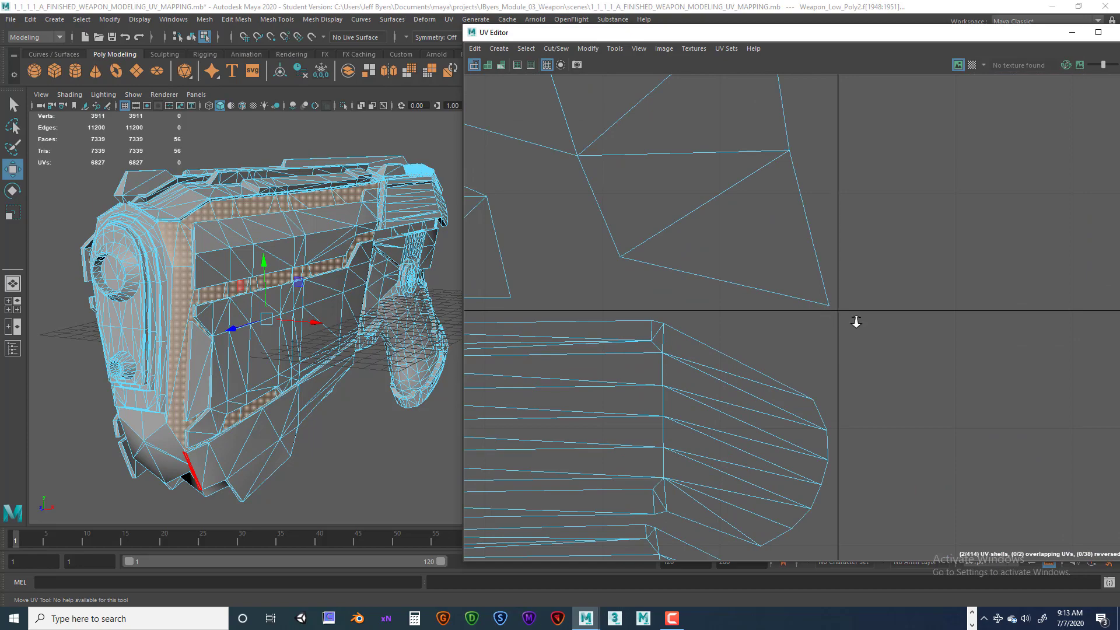
# Review the shells in the last four tiles of the lower row
pyautogui.scroll(-18, 856, 323)
pyautogui.keyDown('alt'); pyautogui.moveTo(859, 352); pyautogui.dragTo(625, 335, button='middle'); pyautogui.keyUp('alt')
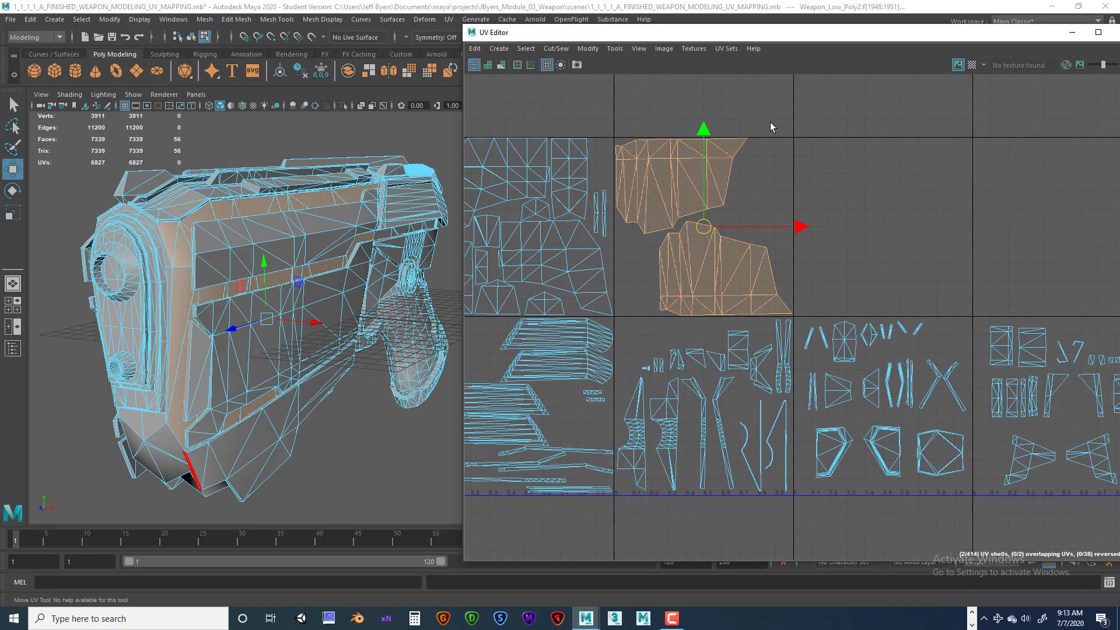
pyautogui.keyDown('alt'); pyautogui.moveTo(1002, 239); pyautogui.dragTo(902, 258, button='middle'); pyautogui.keyUp('alt')
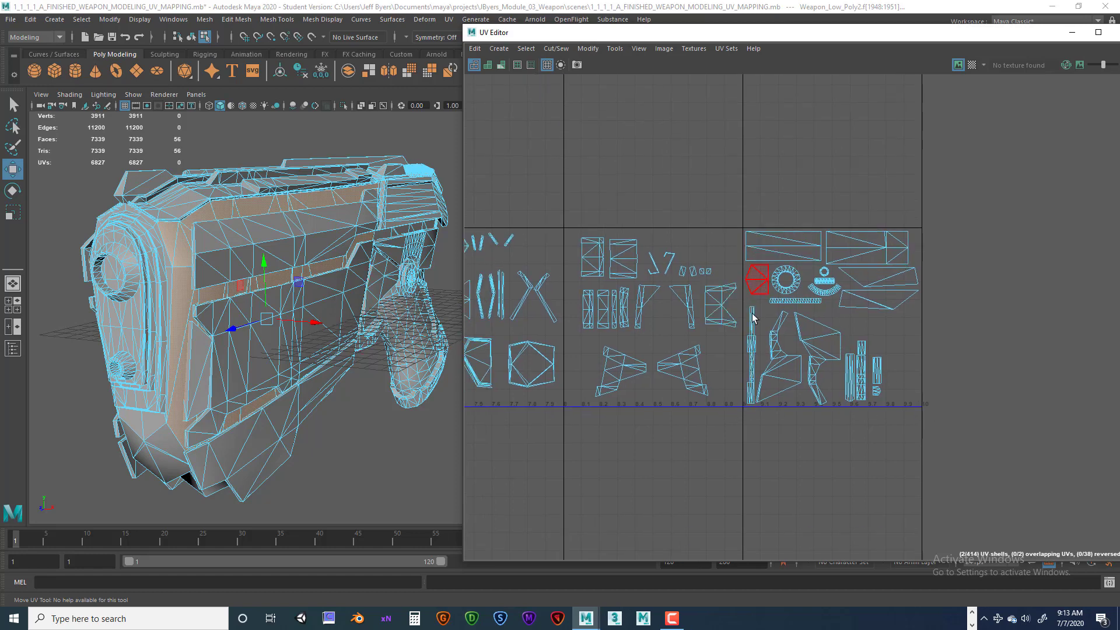
pyautogui.keyDown('alt'); pyautogui.moveTo(786, 282); pyautogui.dragTo(872, 275, button='middle'); pyautogui.keyUp('alt')
pyautogui.keyDown('alt'); pyautogui.moveTo(717, 289); pyautogui.dragTo(904, 273, button='middle'); pyautogui.keyUp('alt')
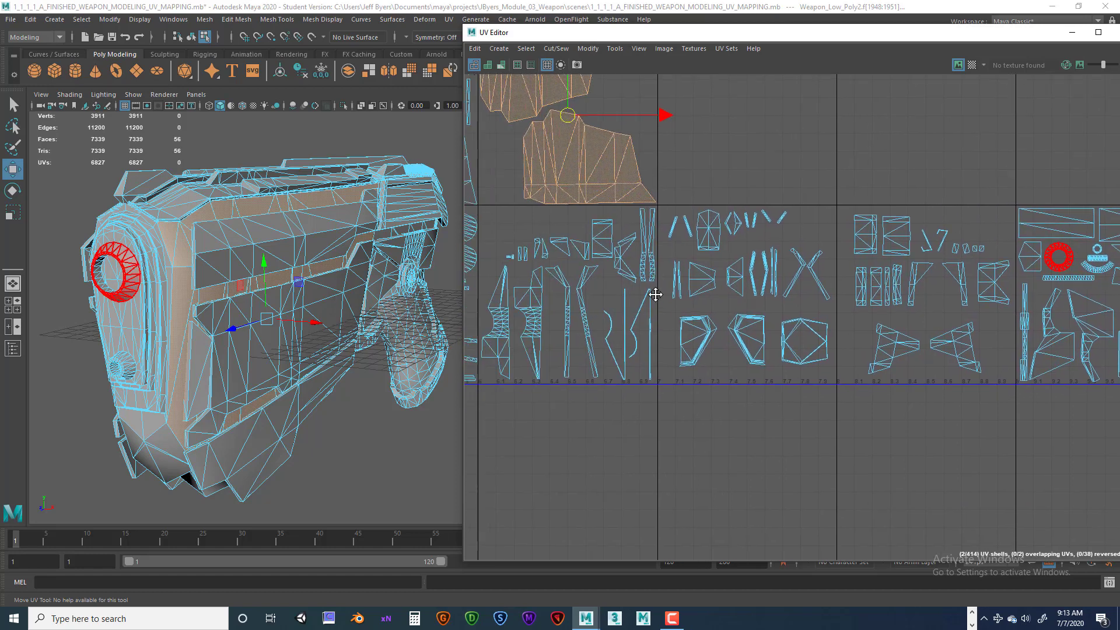
pyautogui.keyDown('alt'); pyautogui.moveTo(655, 292); pyautogui.dragTo(729, 292, button='middle'); pyautogui.keyUp('alt')
pyautogui.keyDown('alt'); pyautogui.moveTo(679, 257); pyautogui.dragTo(872, 238, button='middle'); pyautogui.keyUp('alt')
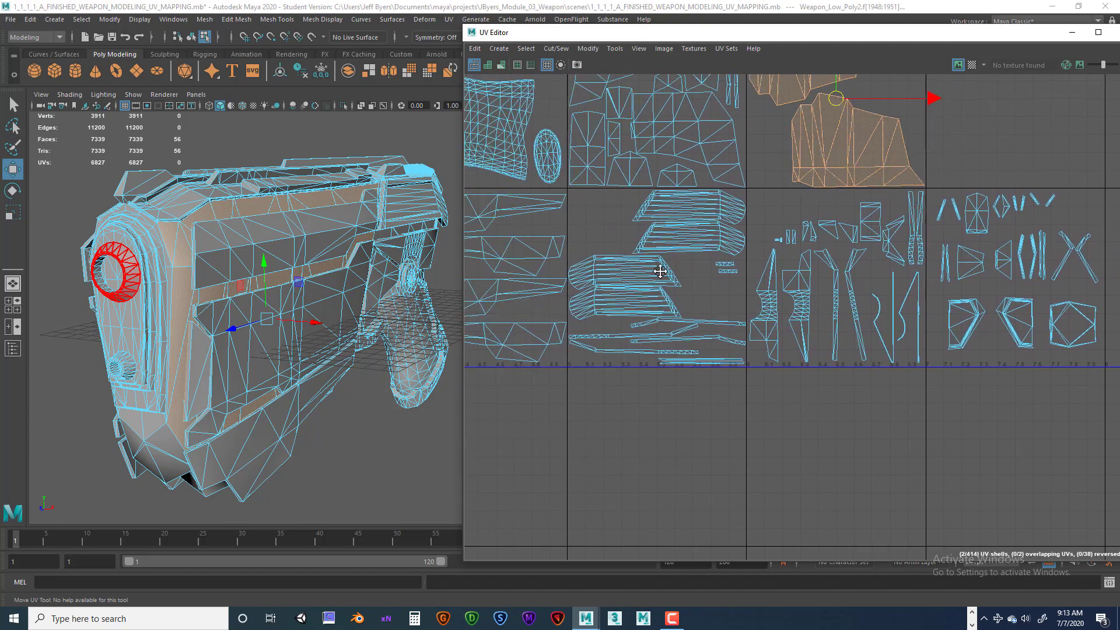
# Examine the padding between shells and the border separating the lower row's fifth and sixth tiles
pyautogui.keyDown('alt'); pyautogui.moveTo(614, 277); pyautogui.dragTo(743, 279, button='middle'); pyautogui.keyUp('alt')
pyautogui.scroll(4, 611, 314)
pyautogui.scroll(6, 625, 318)
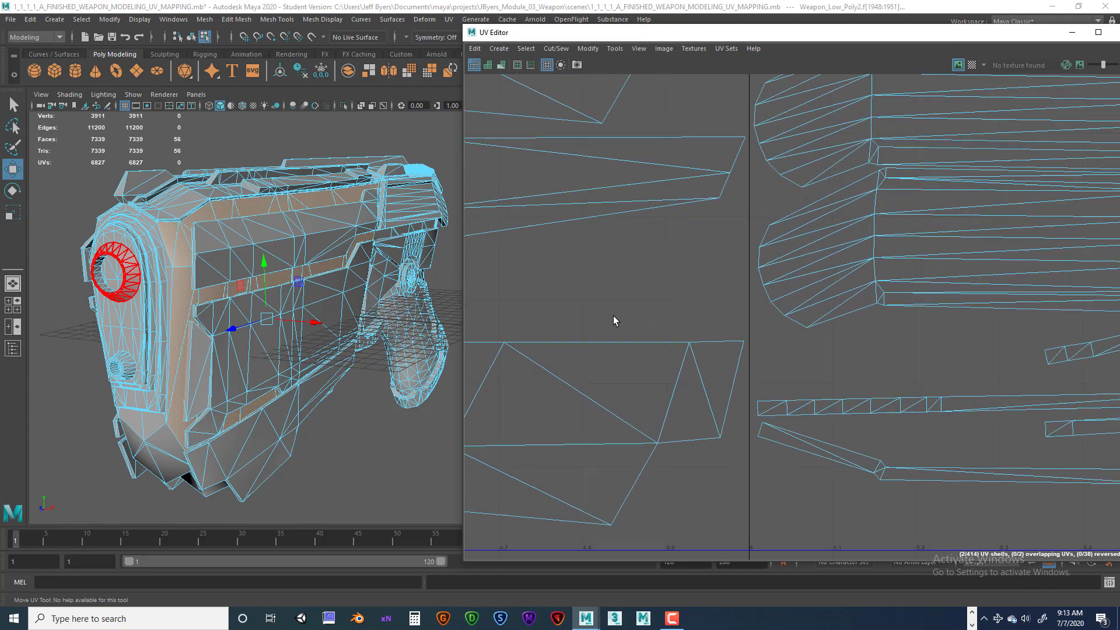
pyautogui.scroll(3, 803, 349)
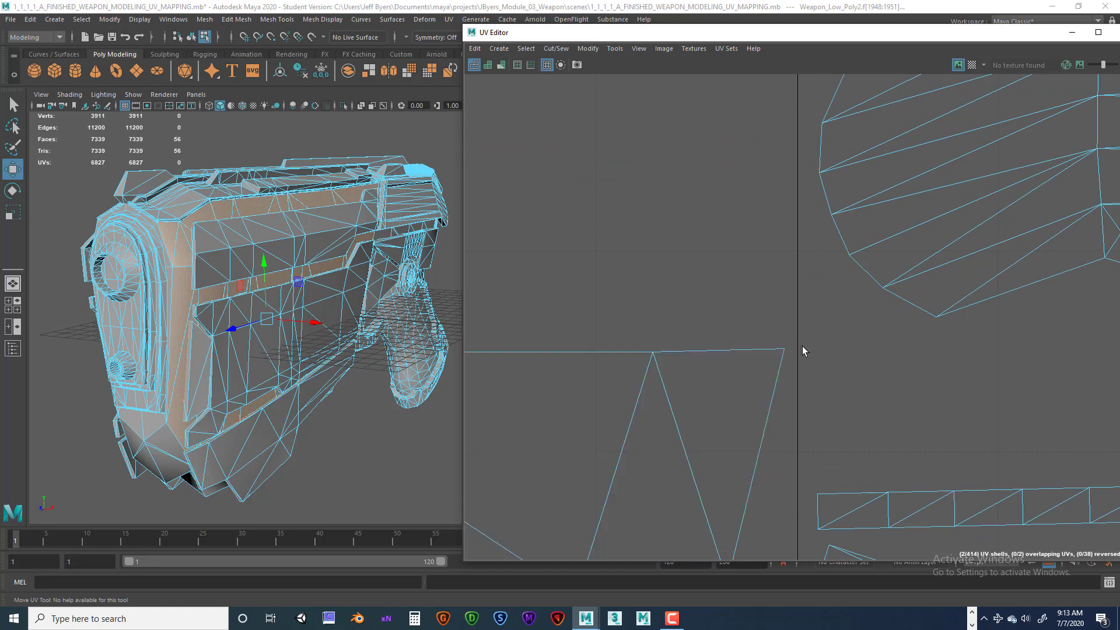
# Review the remaining tiles in both rows, finishing with the complete UV layout in view
pyautogui.scroll(-3, 790, 339)
pyautogui.scroll(-8, 764, 342)
pyautogui.keyDown('alt'); pyautogui.moveTo(646, 345); pyautogui.dragTo(843, 352, button='middle'); pyautogui.keyUp('alt')
pyautogui.scroll(-2, 769, 353)
pyautogui.keyDown('alt'); pyautogui.moveTo(678, 353); pyautogui.dragTo(870, 351, button='middle'); pyautogui.keyUp('alt')
pyautogui.keyDown('alt'); pyautogui.moveTo(662, 350); pyautogui.dragTo(875, 345, button='middle'); pyautogui.keyUp('alt')
pyautogui.moveTo(690, 345)
pyautogui.keyDown('alt'); pyautogui.mouseDown(button='middle')
pyautogui.moveTo(924, 344)
pyautogui.moveTo(694, 361)
pyautogui.moveTo(695, 461)
pyautogui.mouseUp(button='middle'); pyautogui.keyUp('alt')
pyautogui.keyDown('alt'); pyautogui.moveTo(758, 385); pyautogui.dragTo(548, 391, button='middle'); pyautogui.keyUp('alt')
pyautogui.keyDown('alt'); pyautogui.moveTo(795, 355); pyautogui.dragTo(610, 339, button='middle'); pyautogui.keyUp('alt')
pyautogui.scroll(-4, 841, 351)
pyautogui.scroll(-3, 609, 340)
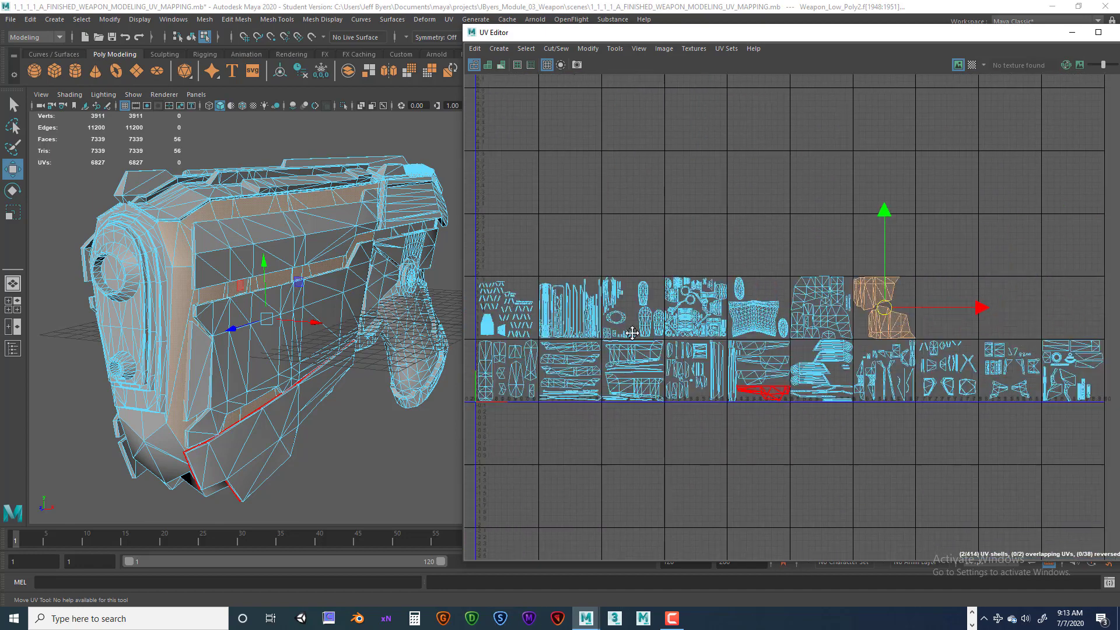
pyautogui.moveTo(785, 329)
pyautogui.keyDown('alt'); pyautogui.mouseDown(button='middle')
pyautogui.moveTo(824, 329)
pyautogui.moveTo(802, 325)
pyautogui.mouseUp(button='middle'); pyautogui.keyUp('alt')
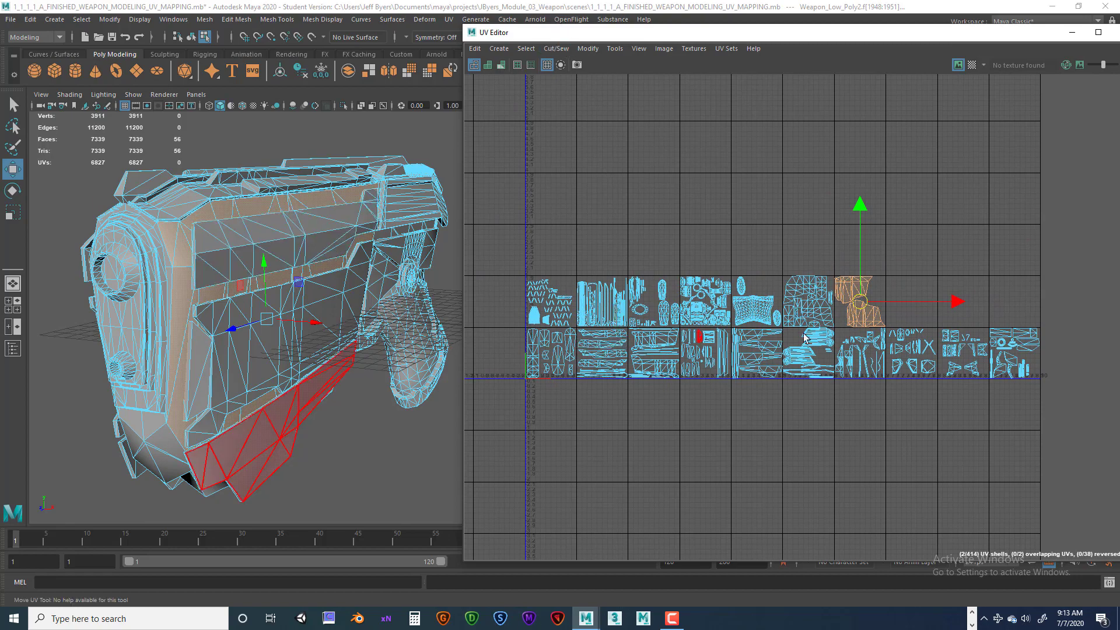
# Look over the middle tiles of both rows up close, then return to an overview of the full tile arrangement
pyautogui.scroll(3, 804, 335)
pyautogui.scroll(2, 803, 336)
pyautogui.keyDown('alt'); pyautogui.moveTo(773, 318); pyautogui.dragTo(862, 287, button='middle'); pyautogui.keyUp('alt')
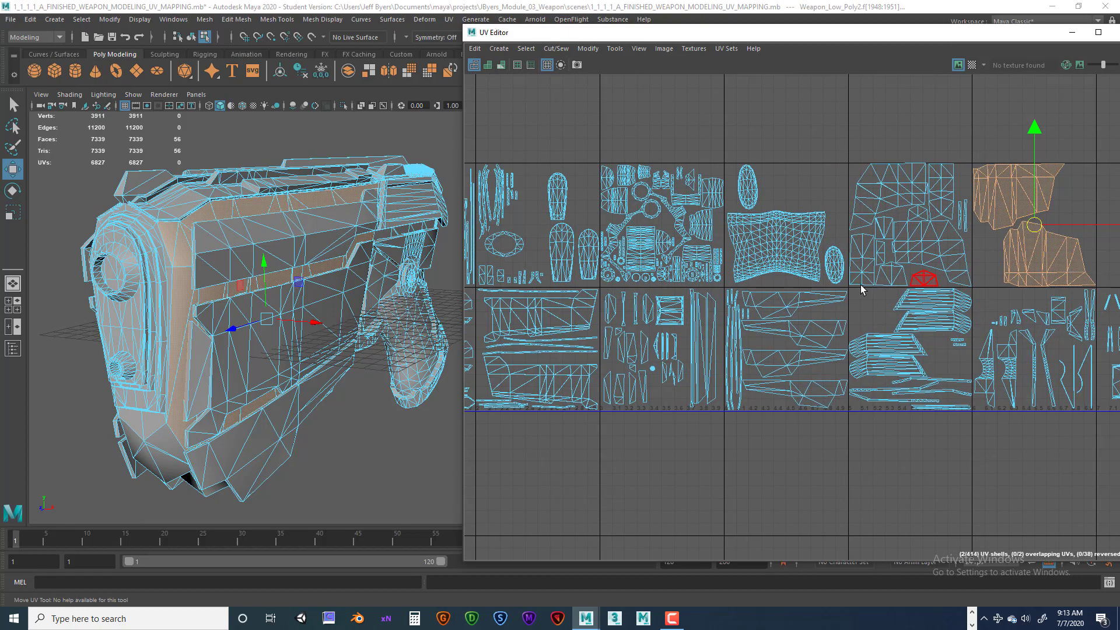
pyautogui.scroll(3, 862, 286)
pyautogui.keyDown('alt'); pyautogui.moveTo(790, 296); pyautogui.dragTo(886, 255, button='middle'); pyautogui.keyUp('alt')
pyautogui.scroll(-5, 886, 254)
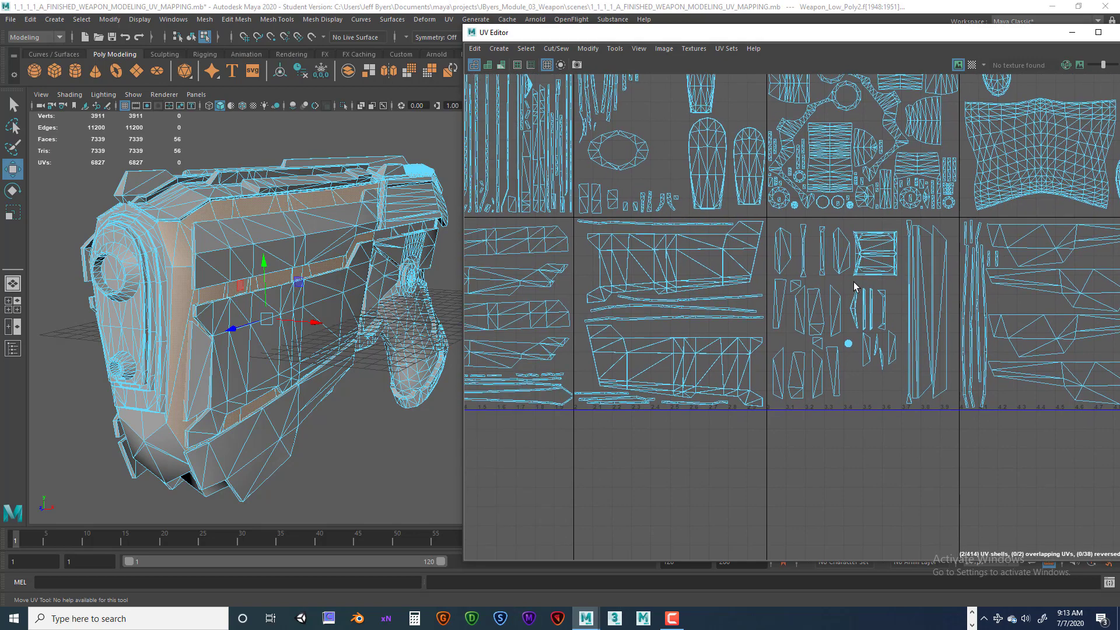
pyautogui.scroll(-5, 837, 296)
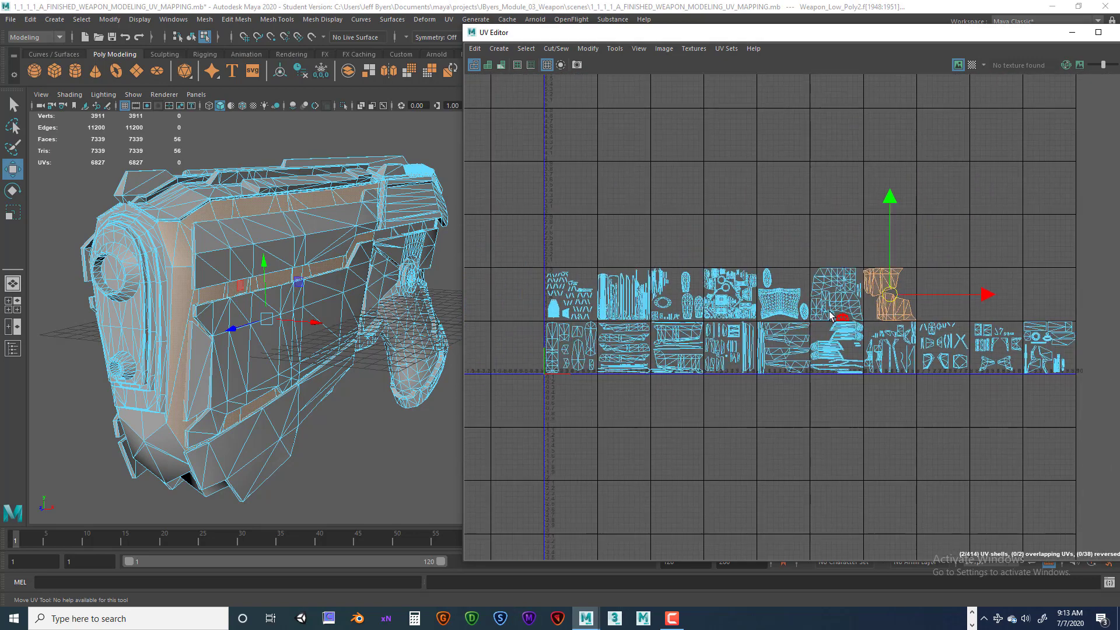
pyautogui.scroll(3, 800, 301)
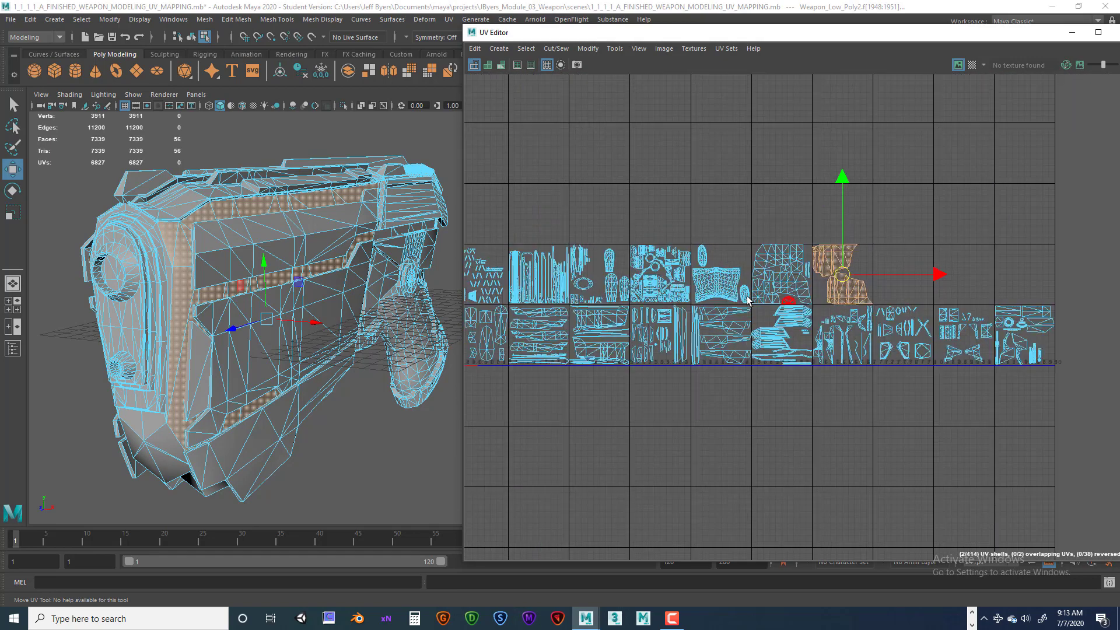
pyautogui.scroll(-1, 801, 302)
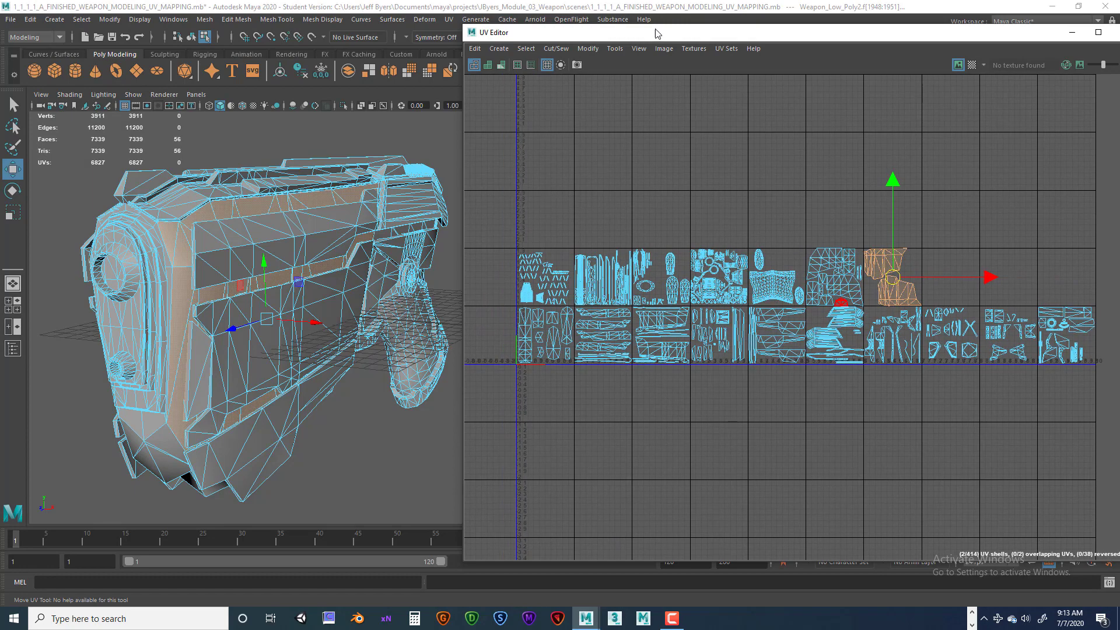
# Reposition the UV Editor window to uncover the main toolbar and the workspace selector
pyautogui.moveTo(657, 34); pyautogui.dragTo(630, 56)
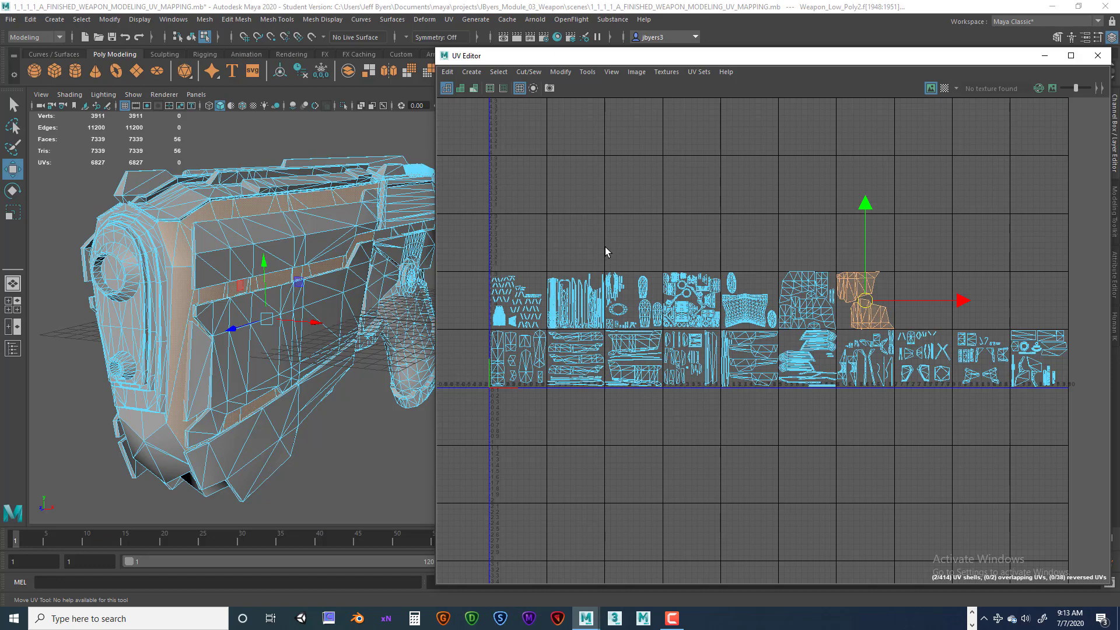
pyautogui.moveTo(644, 61); pyautogui.dragTo(680, 63)
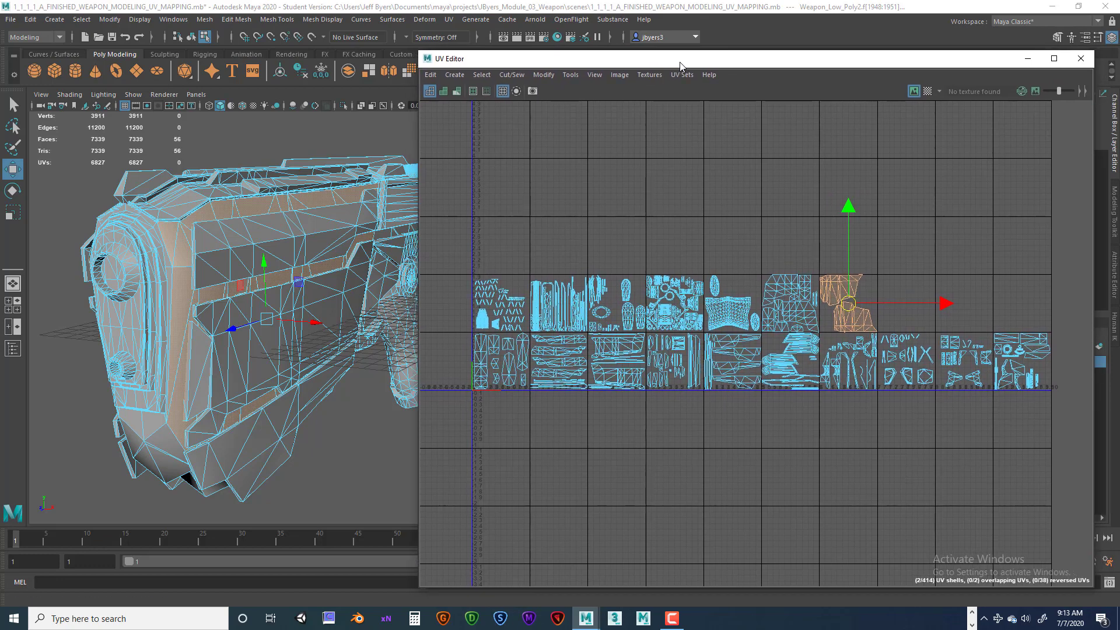